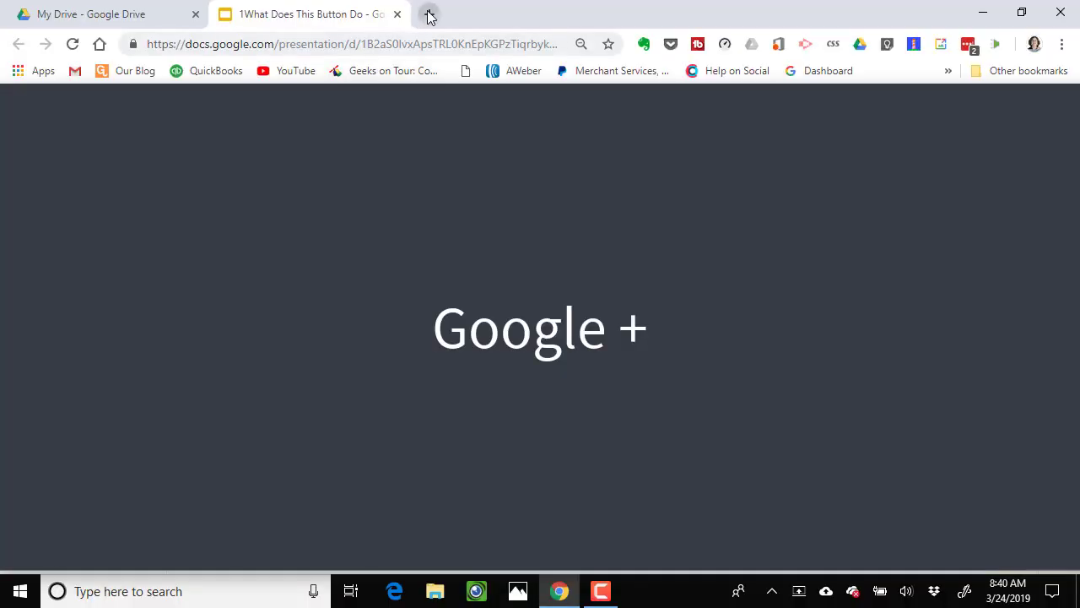
Step: Leave the Slides Demo slide and open a new blank browser tab
click(429, 14)
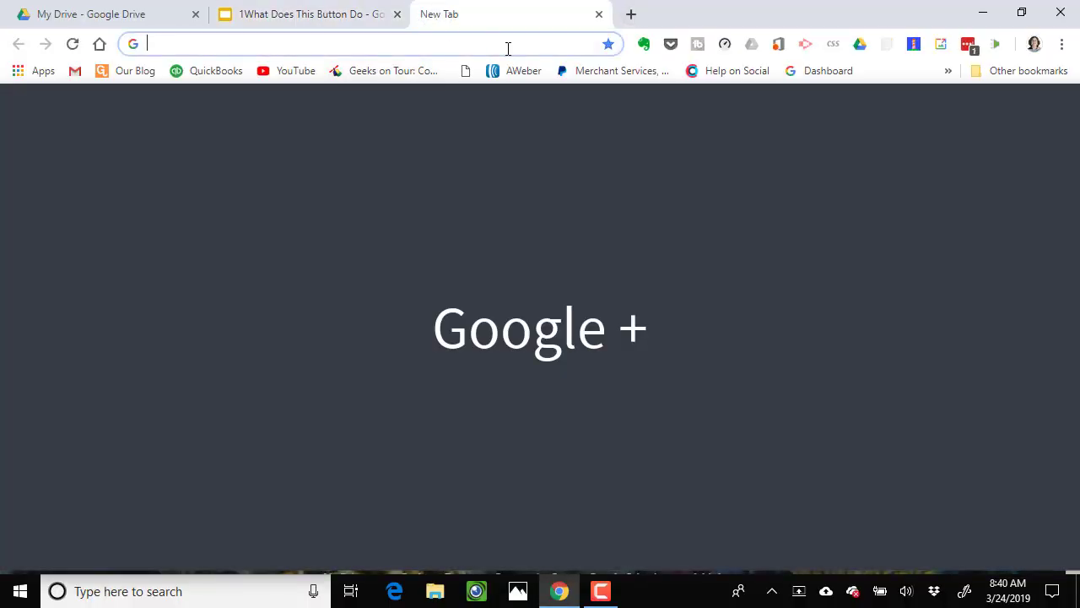
Step: Go to plus.google.com and browse the Google+ home feed
text(plus.google.com)
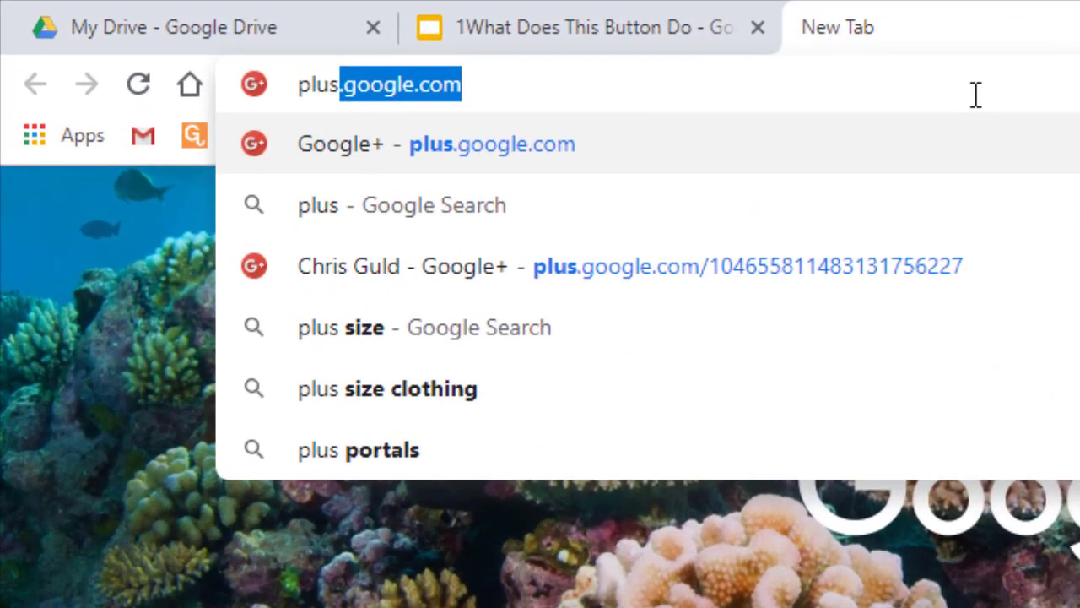
key(Return)
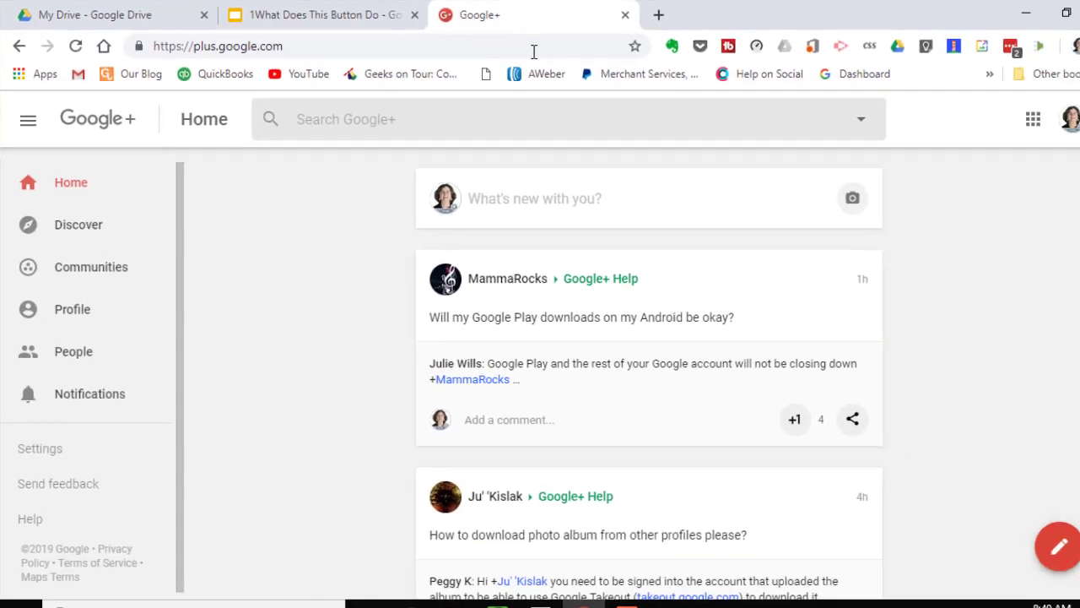
scroll(329, 229, down, 15)
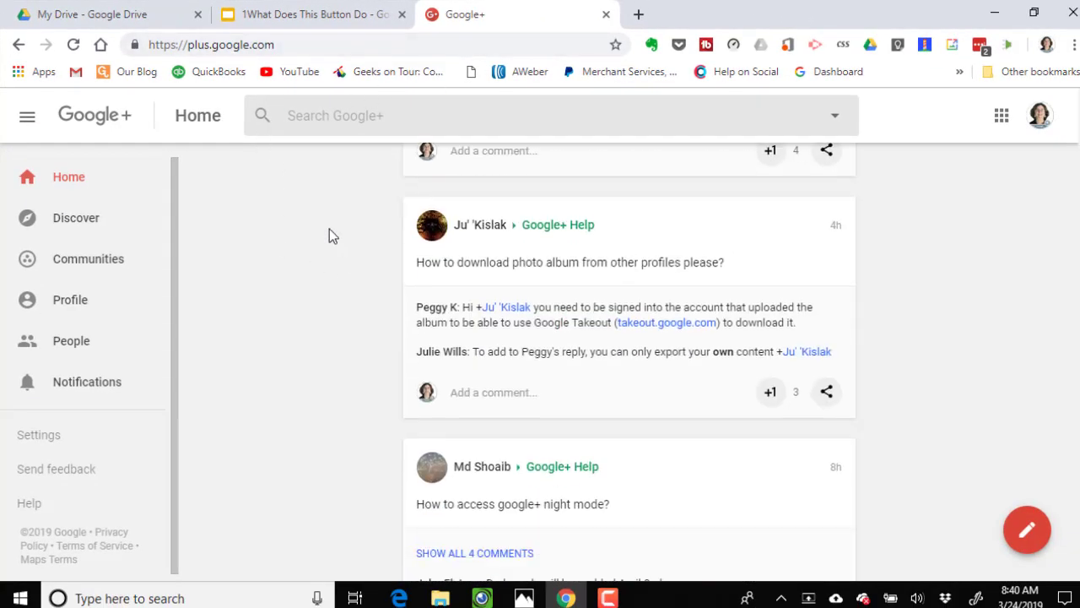
scroll(329, 228, down, 12)
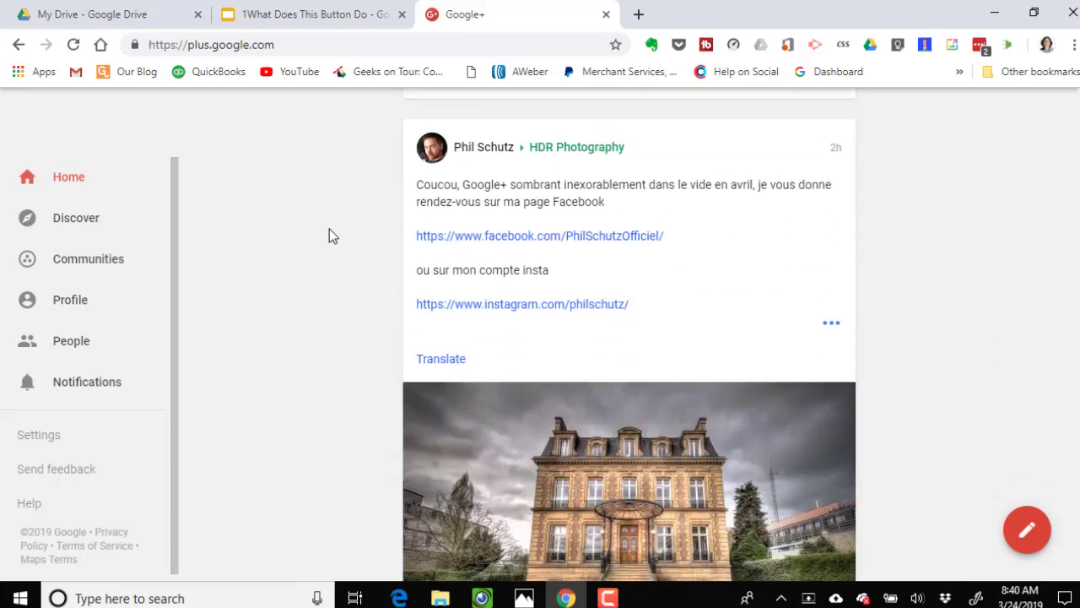
scroll(330, 229, down, 12)
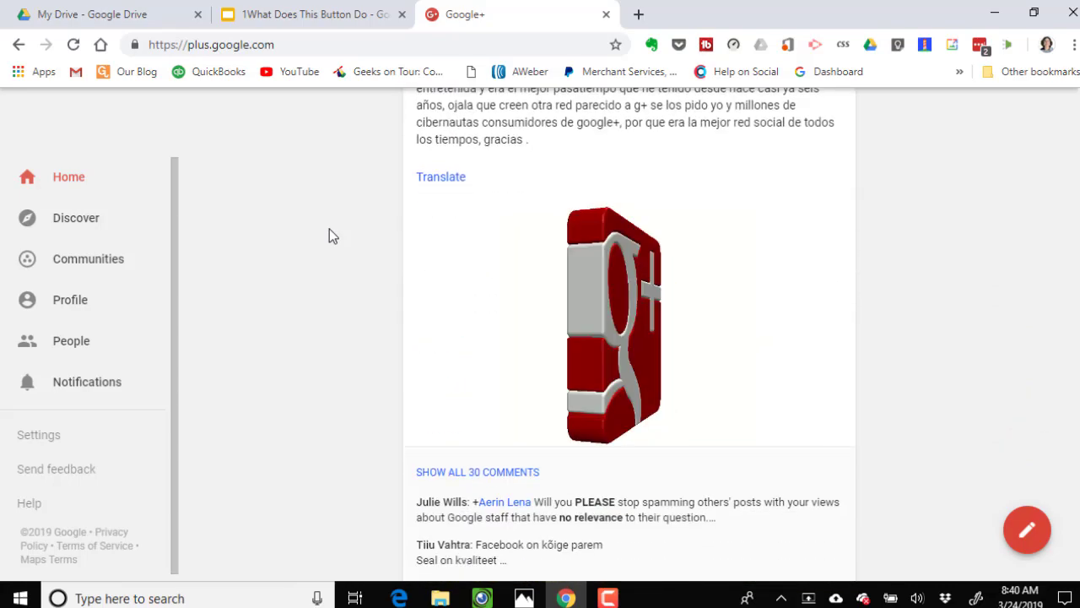
scroll(329, 229, up, 15)
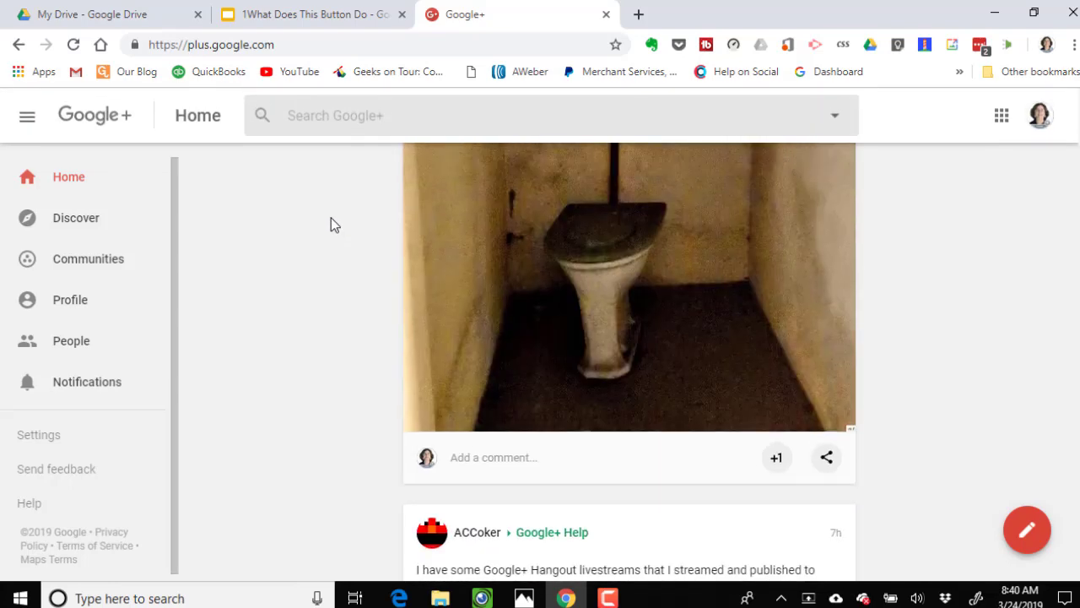
scroll(331, 218, up, 5)
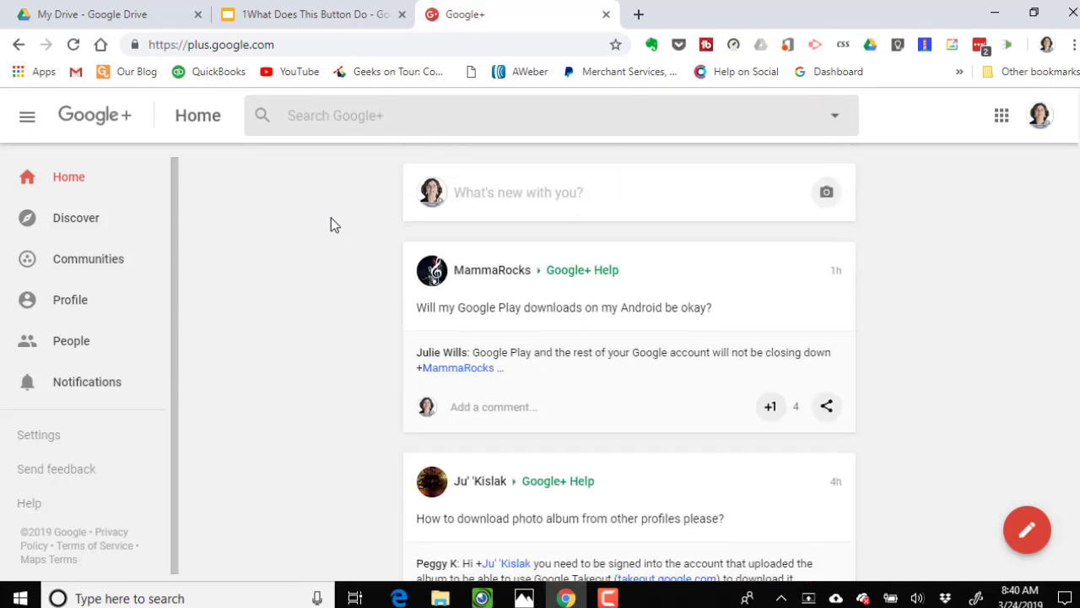
Step: Open the account's own Google+ profile and scroll through its posts
click(68, 306)
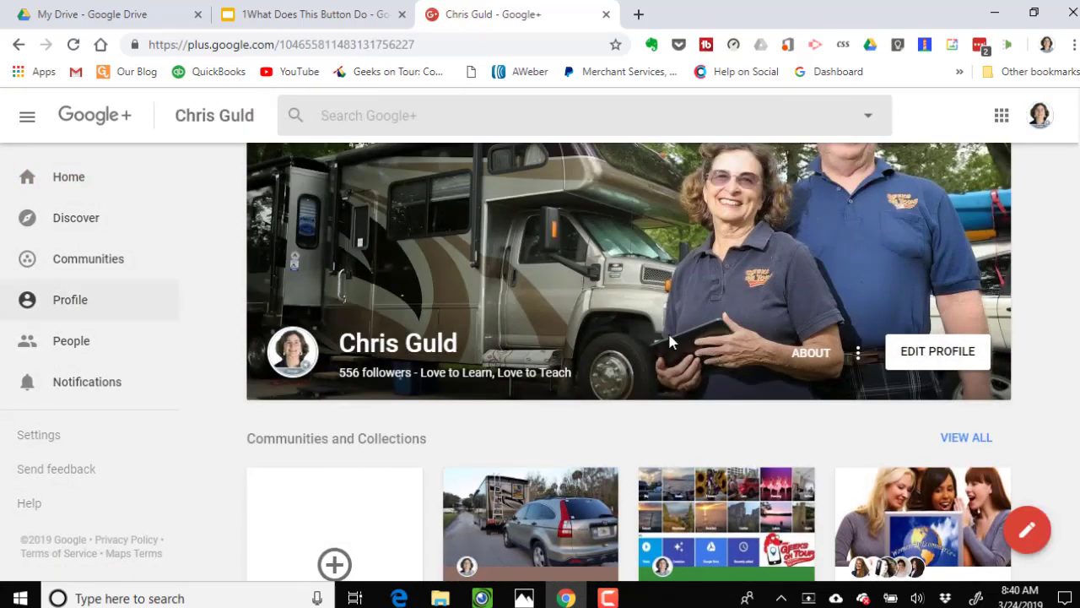
scroll(625, 317, down, 2)
scroll(624, 318, down, 6)
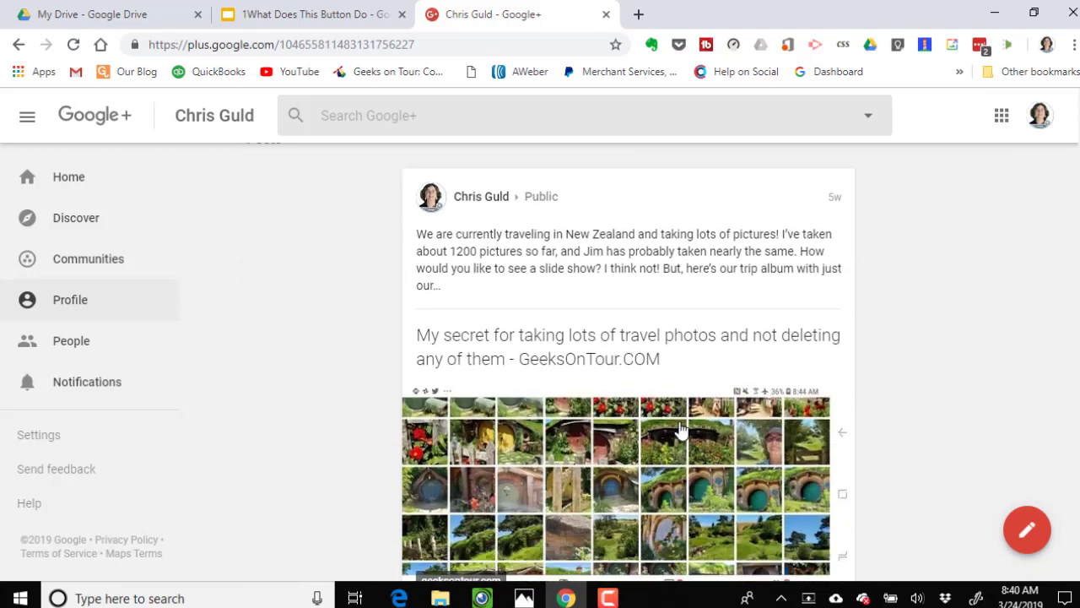
scroll(347, 276, down, 10)
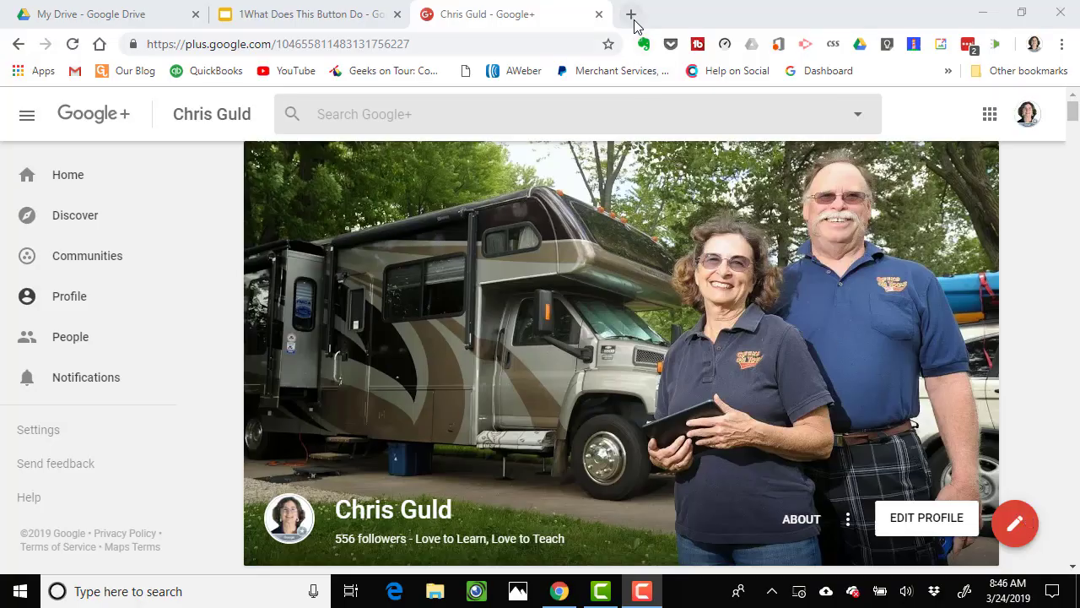
Step: Load takeout.google.com in a new tab and review the Select data to include list
click(631, 14)
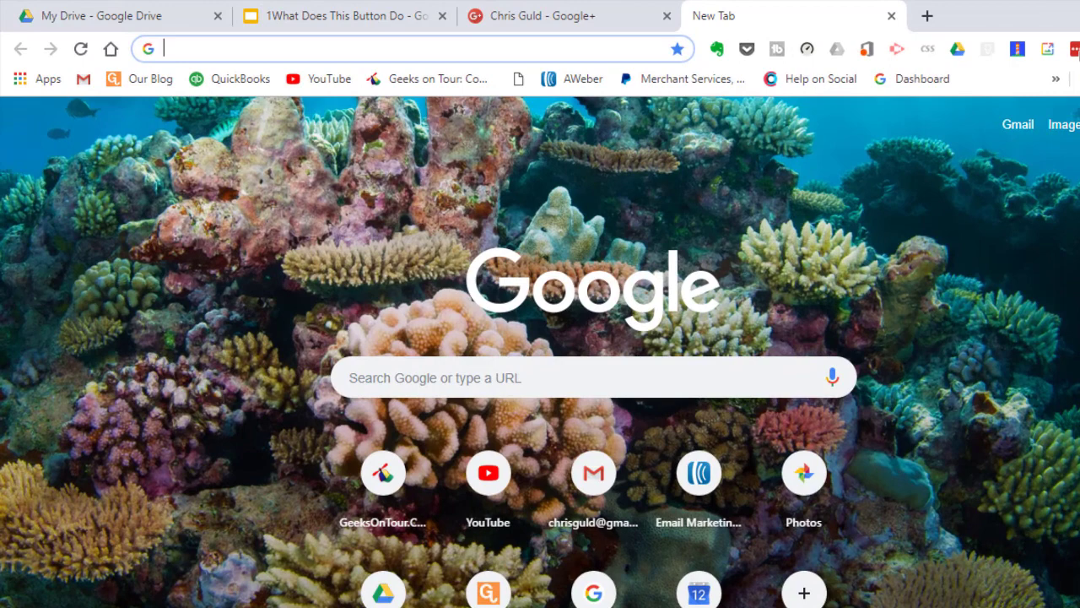
text(takeout)
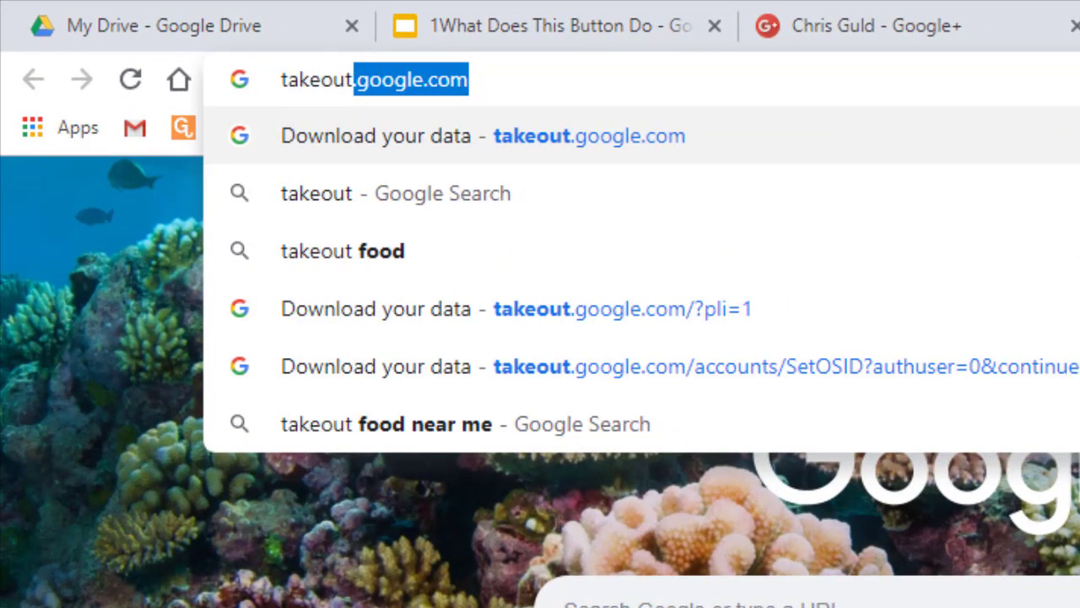
key(Return)
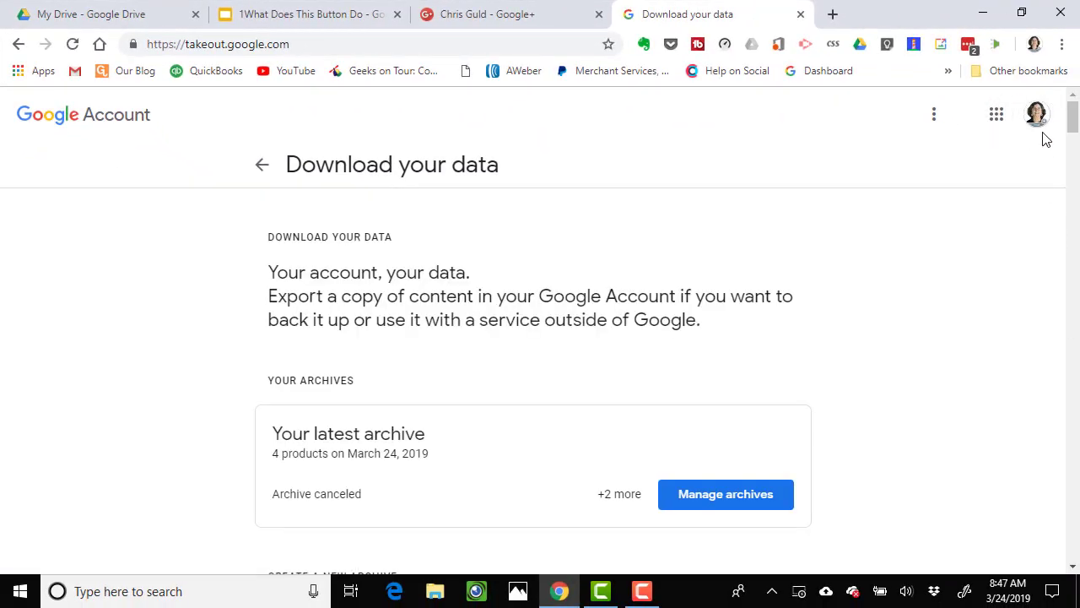
scroll(900, 357, down, 4)
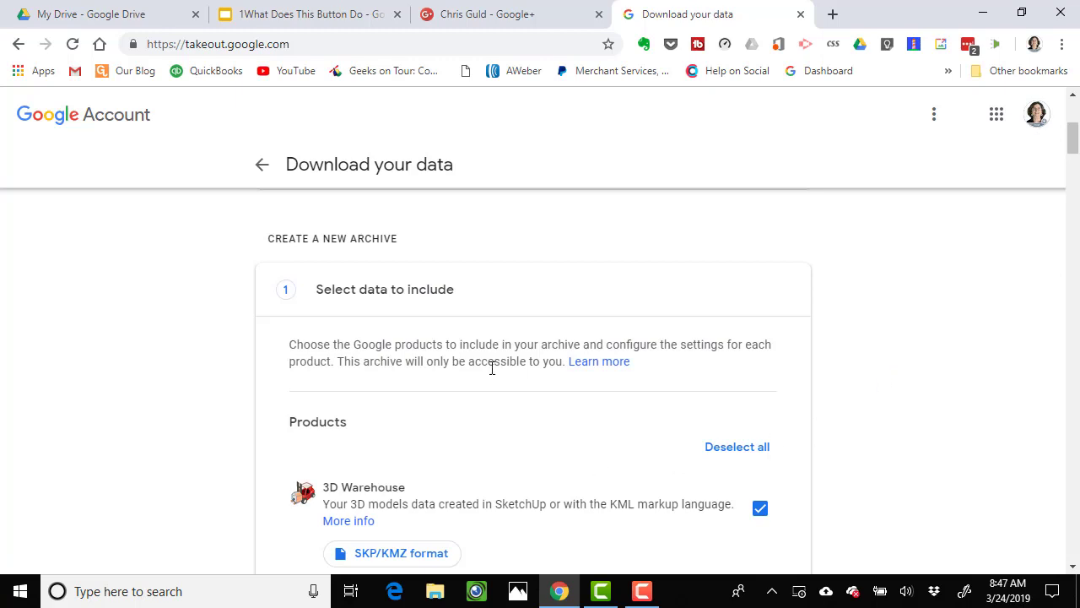
scroll(473, 406, down, 2)
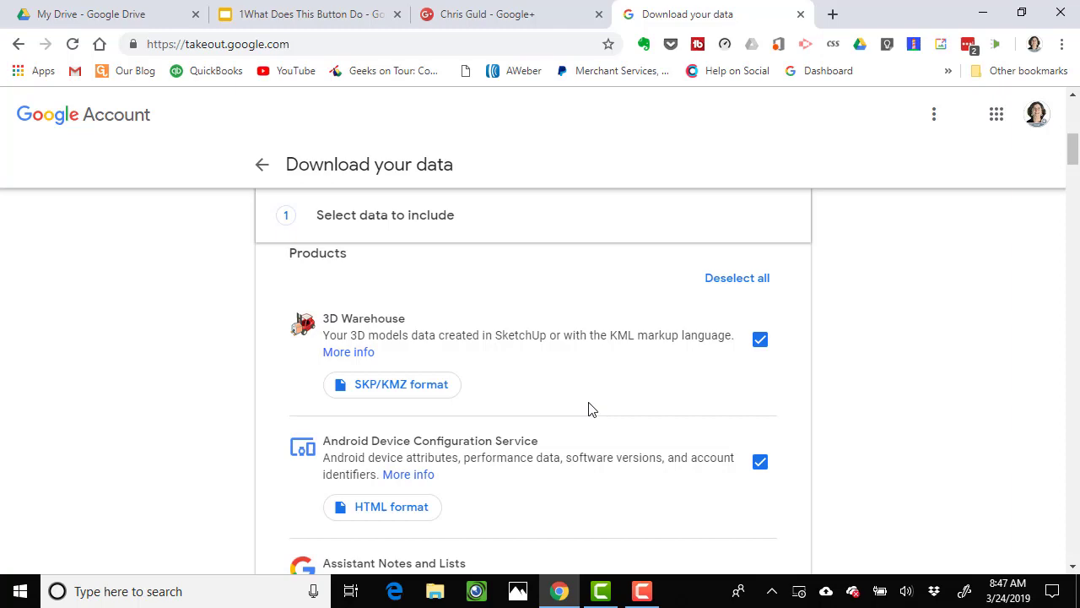
scroll(590, 409, down, 7)
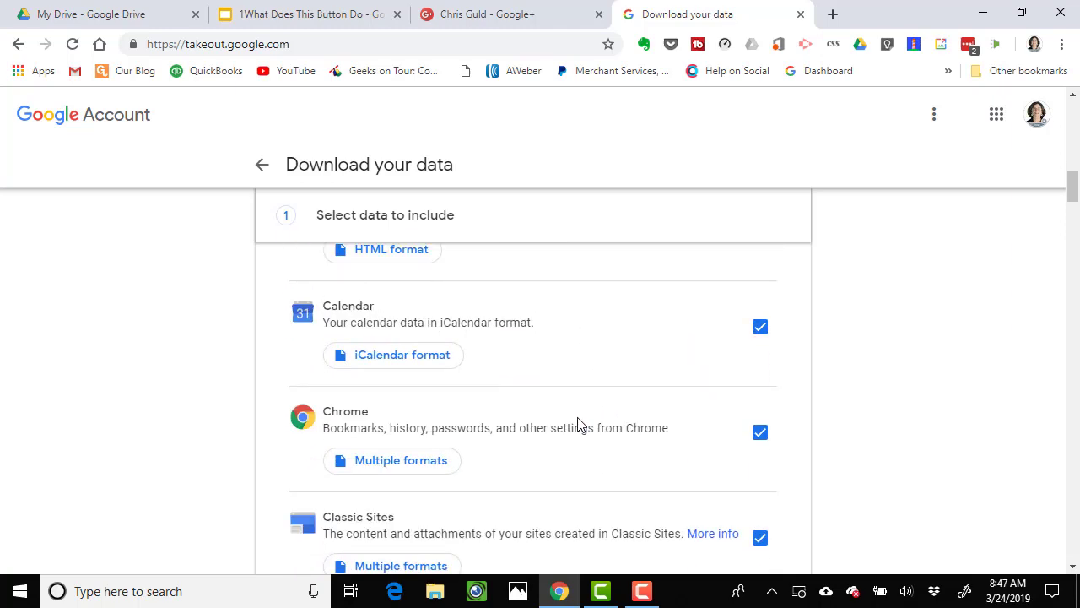
scroll(576, 424, down, 10)
scroll(570, 422, up, 6)
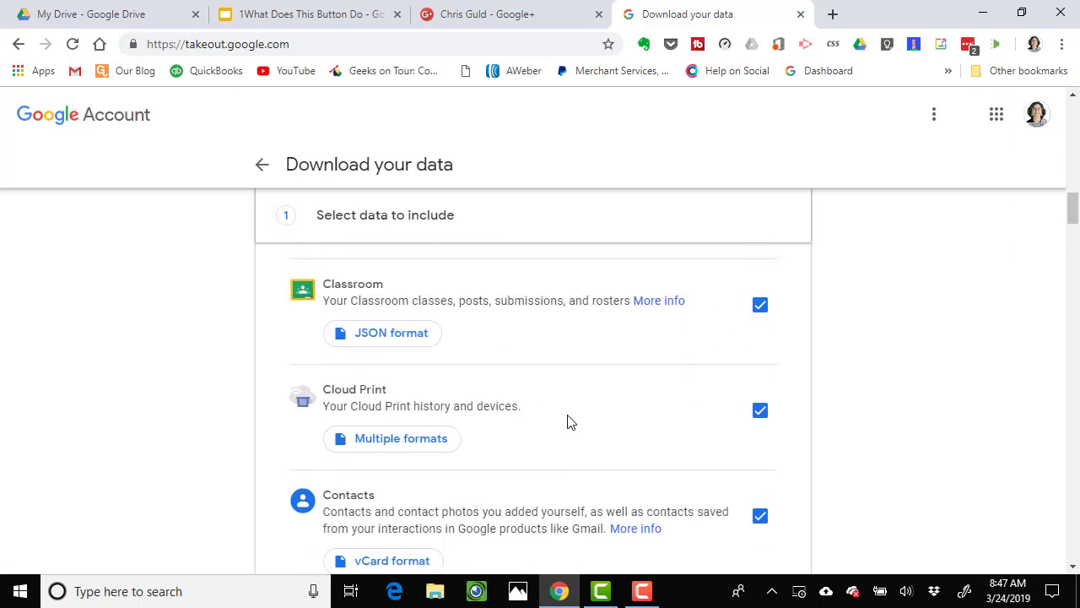
scroll(568, 422, up, 10)
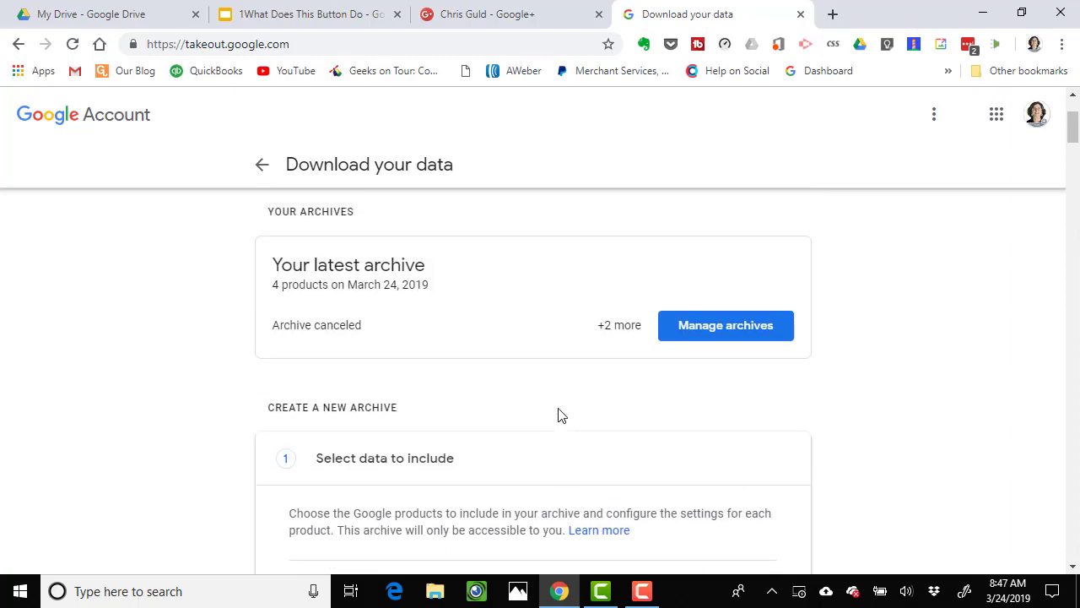
scroll(558, 415, down, 3)
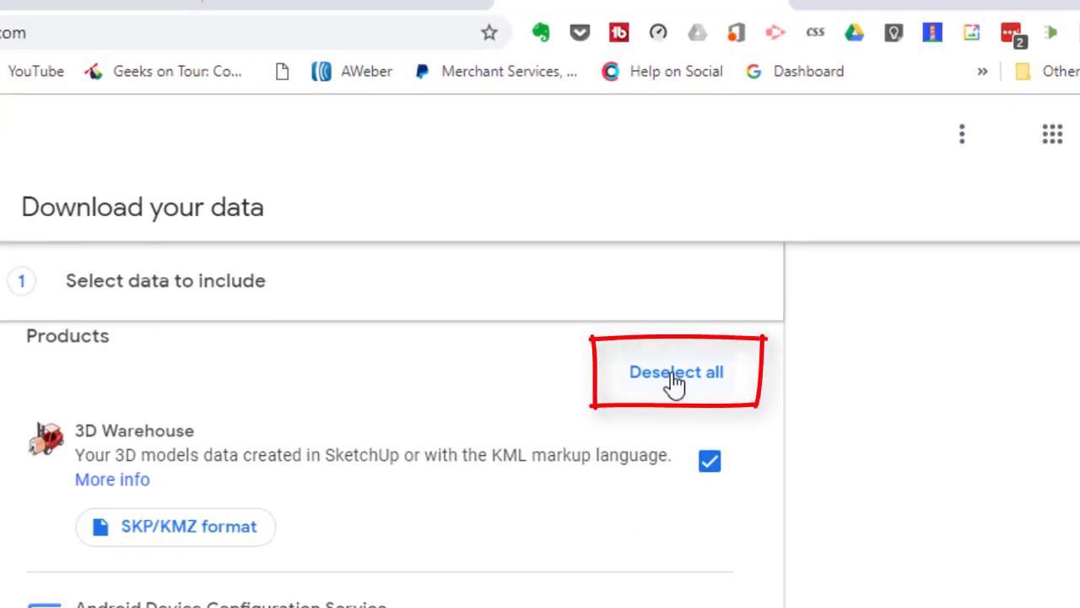
Step: Deselect every product in the Takeout archive list
click(676, 380)
scroll(417, 518, down, 3)
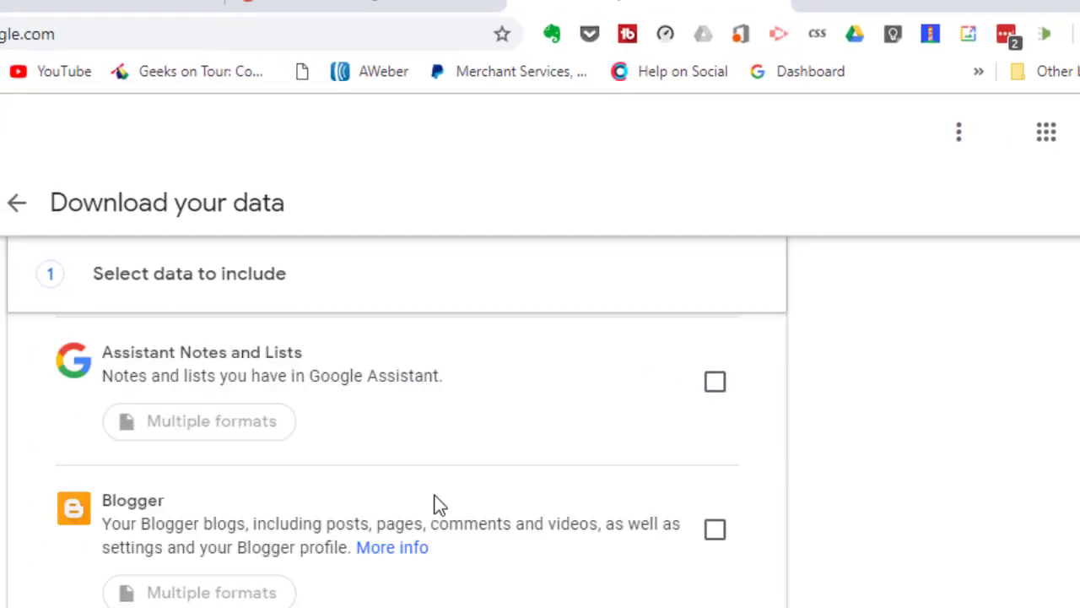
scroll(438, 503, down, 8)
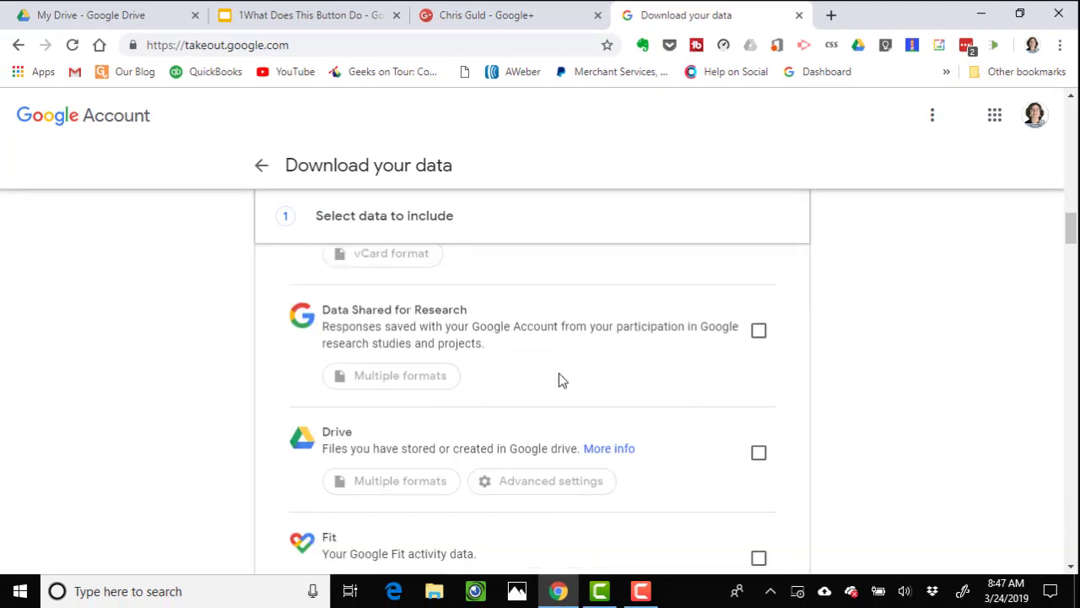
scroll(558, 380, down, 10)
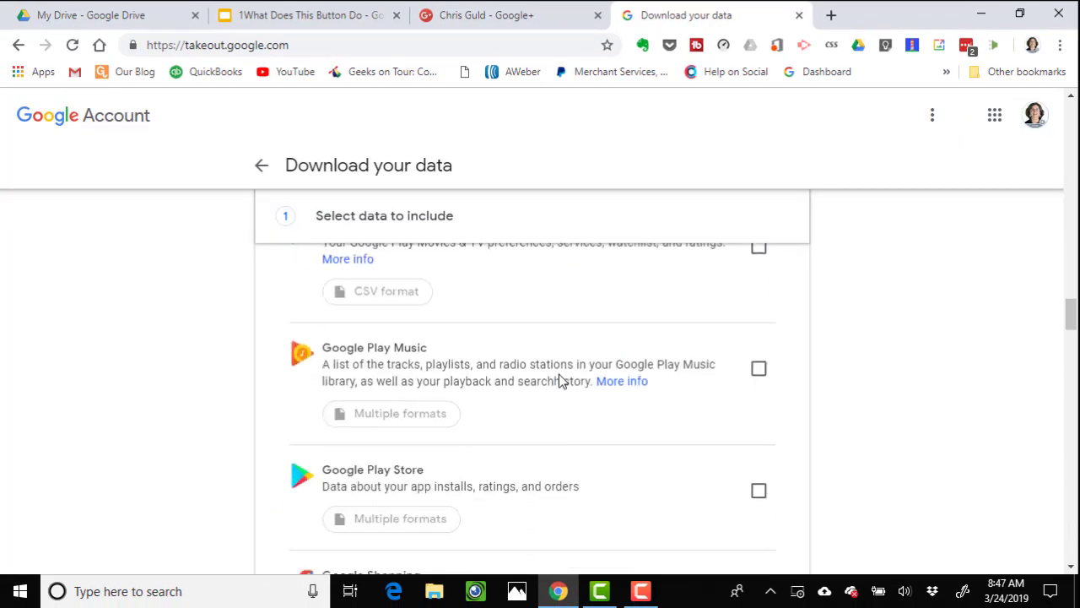
scroll(558, 380, down, 6)
scroll(557, 376, up, 3)
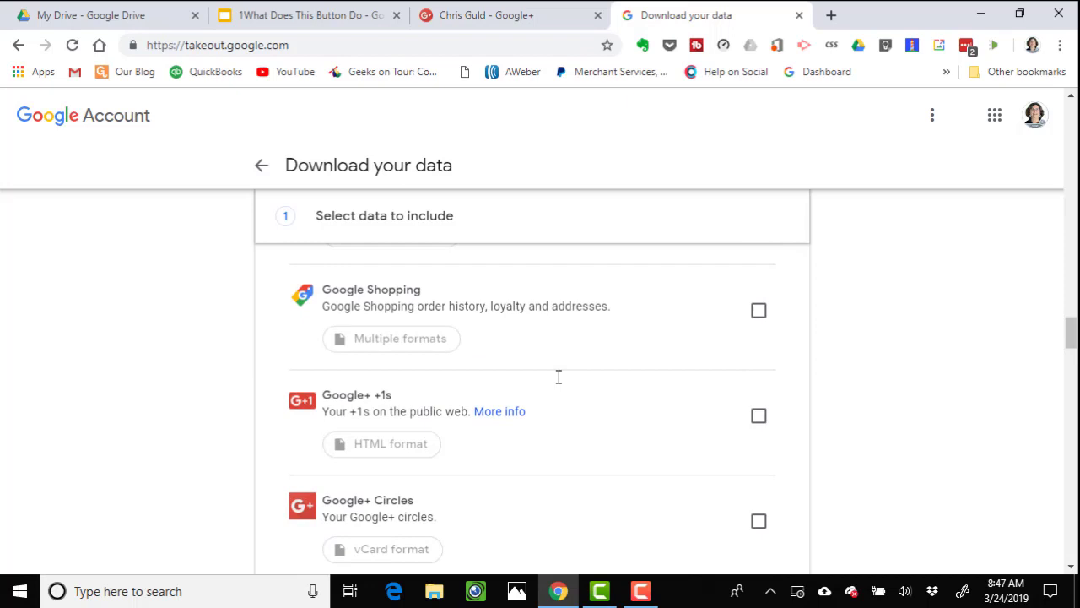
Step: Include Google+ +1s, Circles, Communities and Stream in the export
click(759, 418)
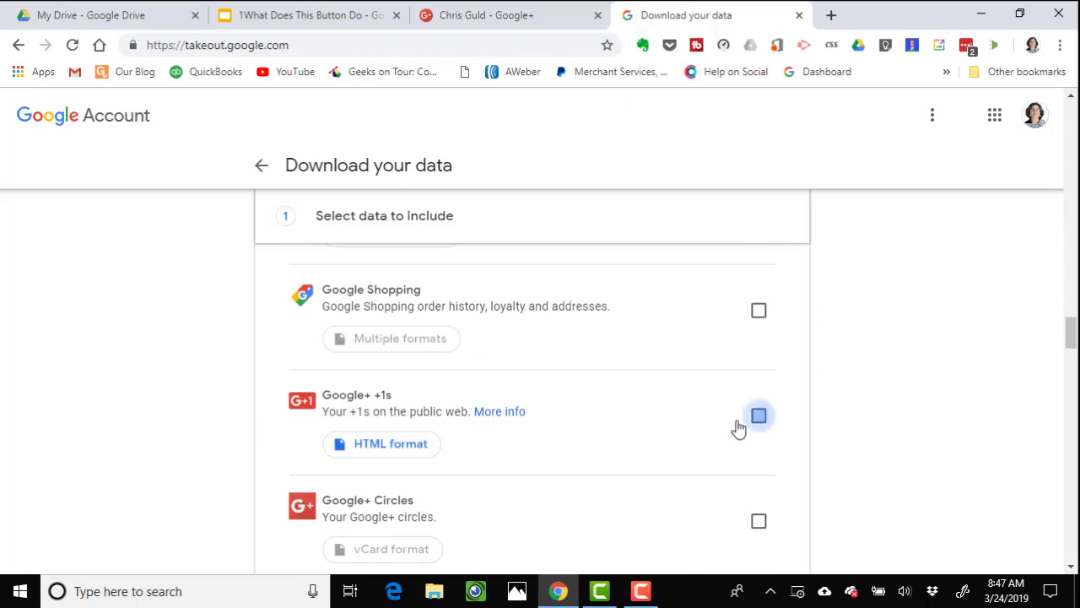
scroll(597, 440, down, 2)
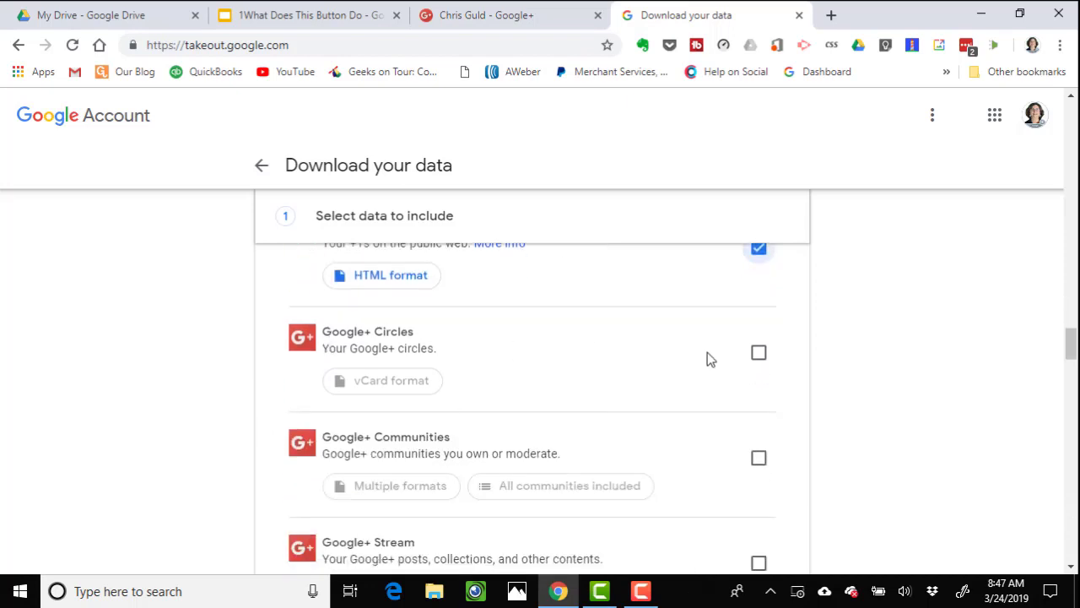
click(759, 354)
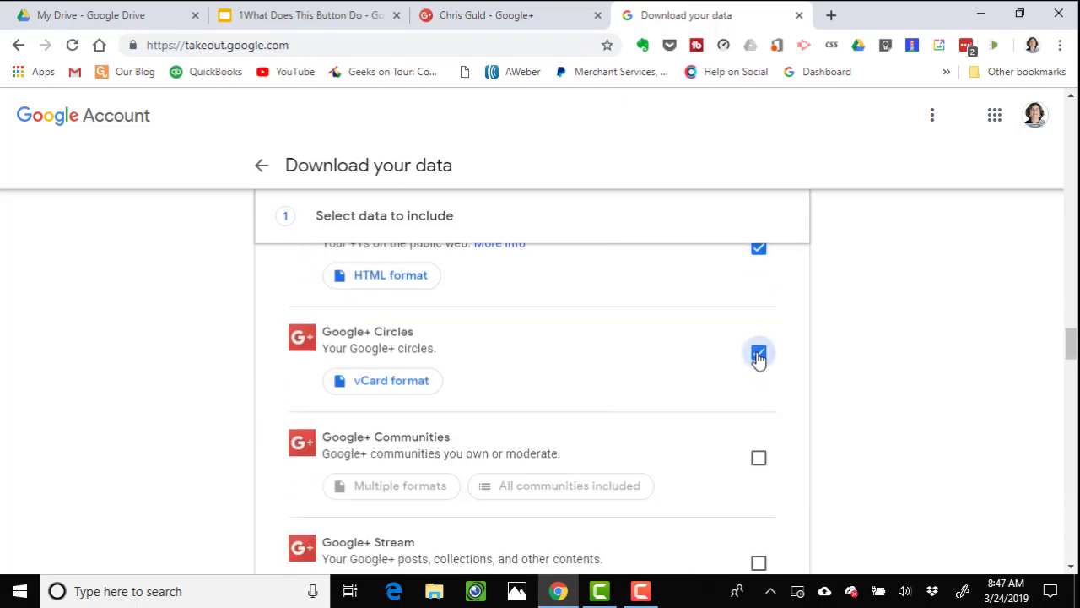
click(758, 458)
scroll(673, 406, down, 1)
scroll(673, 405, down, 2)
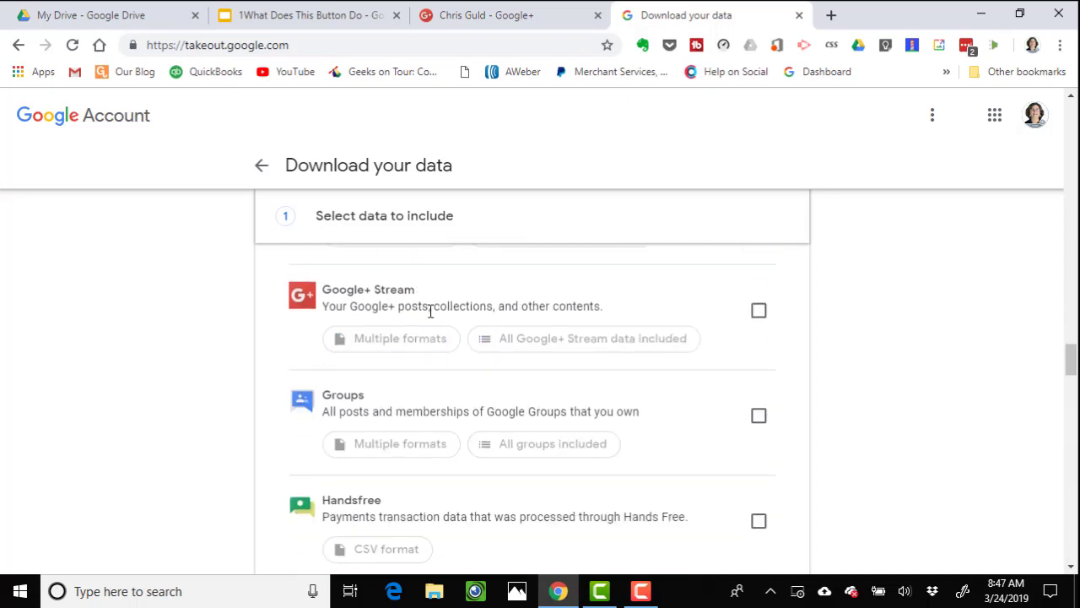
click(757, 314)
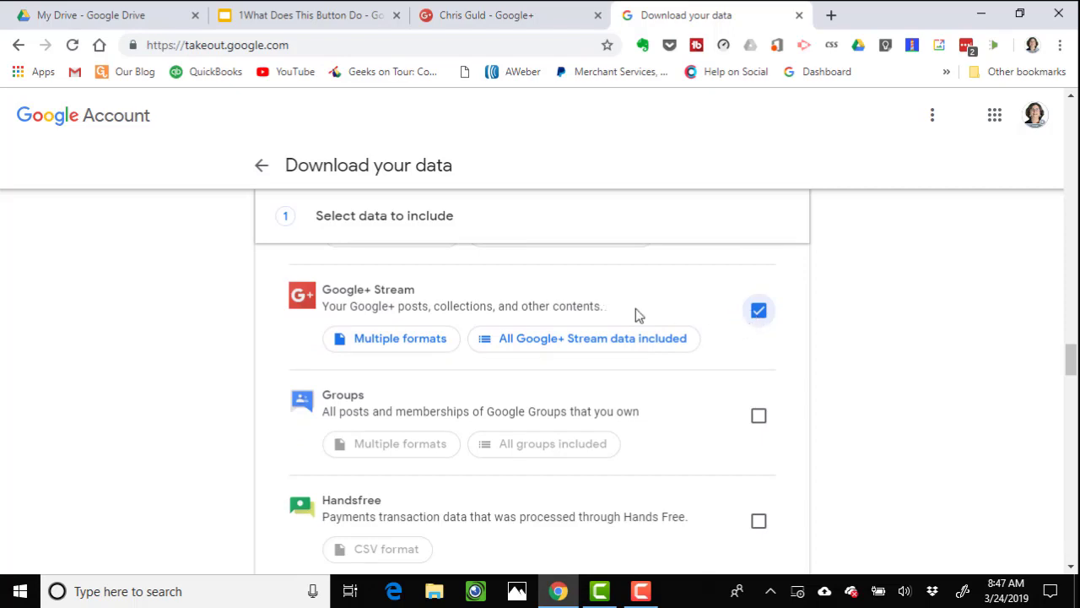
Step: Continue to the archive format step
scroll(637, 314, up, 5)
scroll(635, 314, down, 10)
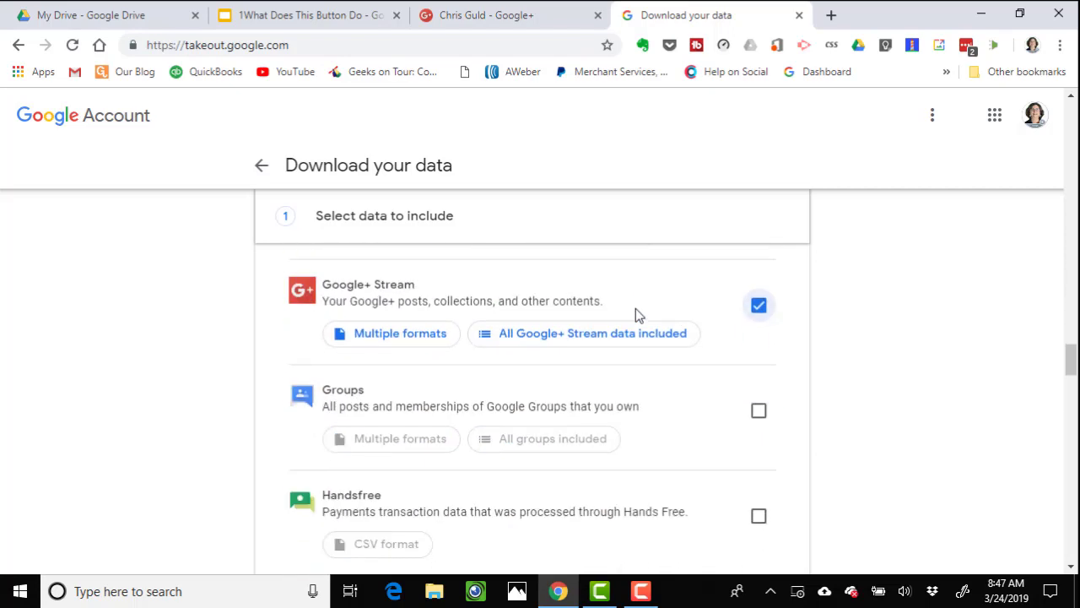
scroll(636, 314, down, 15)
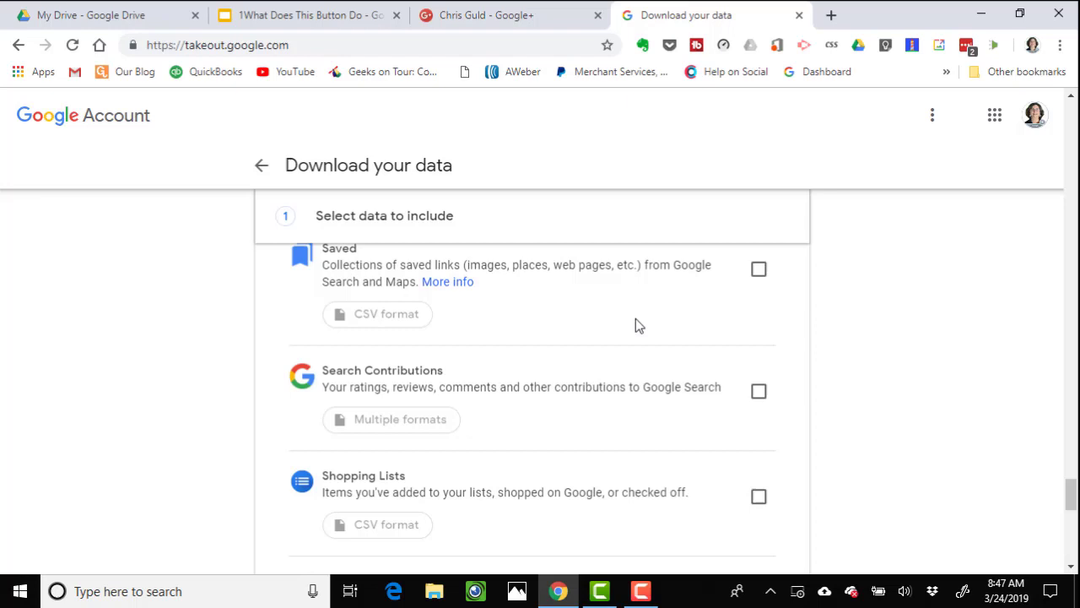
click(726, 376)
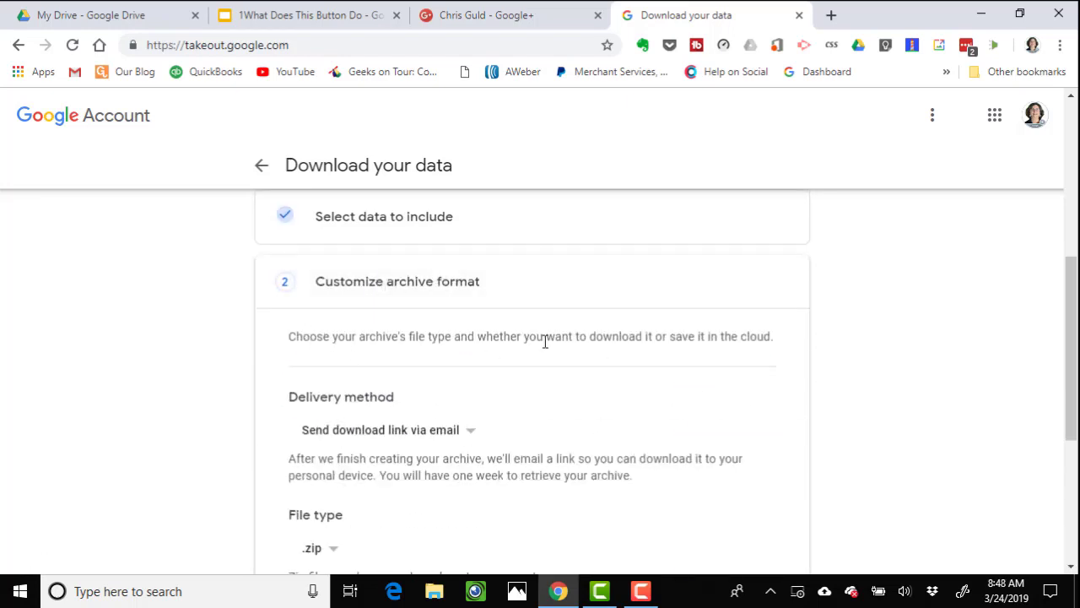
scroll(544, 341, down, 2)
scroll(511, 331, up, 1)
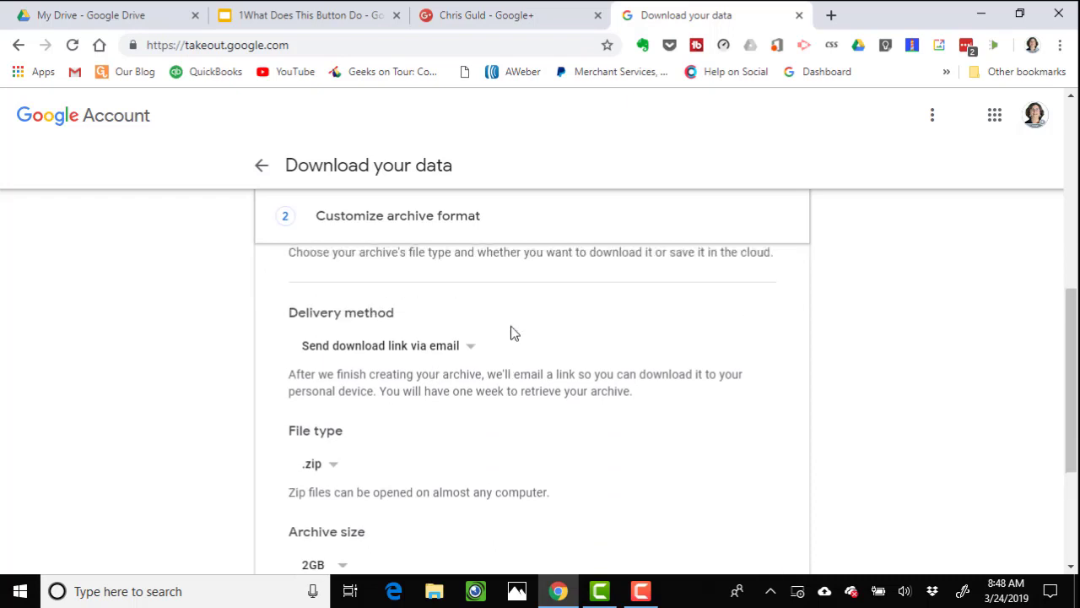
click(472, 351)
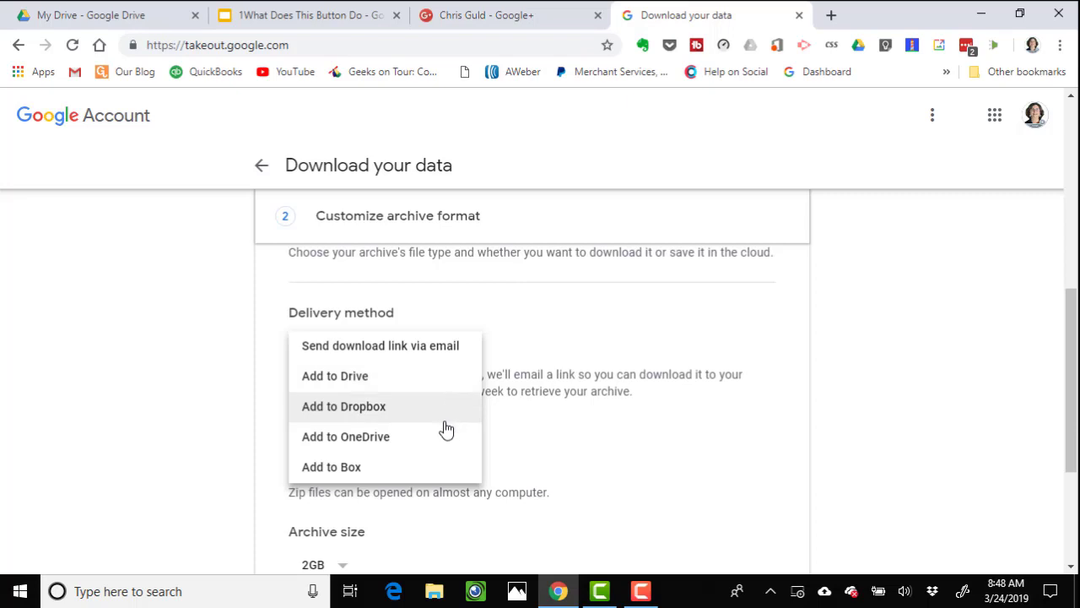
click(443, 353)
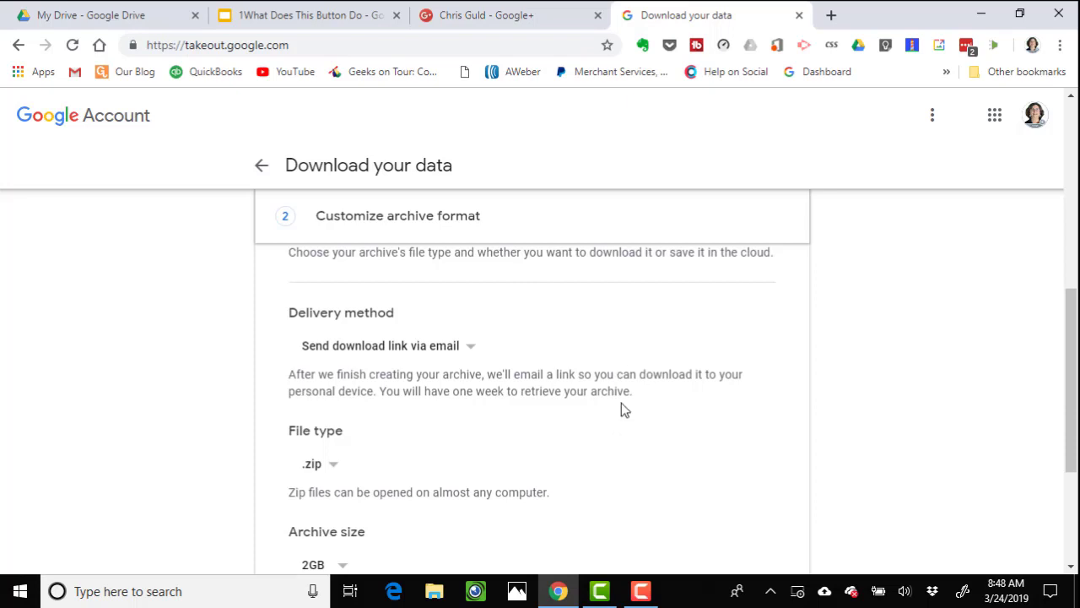
scroll(621, 414, down, 2)
scroll(619, 415, up, 1)
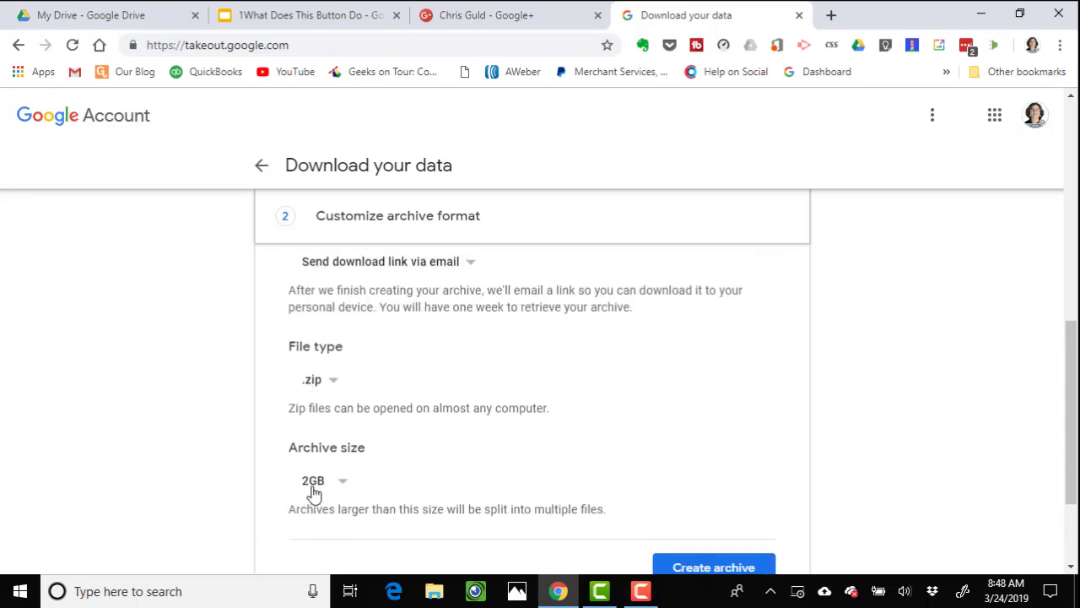
scroll(603, 395, down, 2)
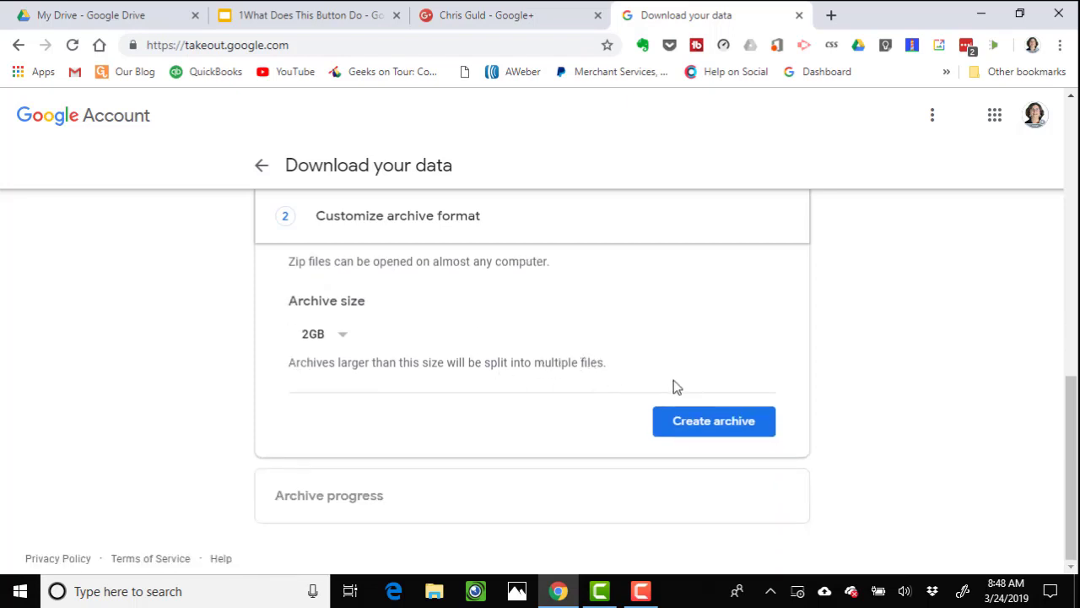
Step: Create the 4-product archive and dismiss the error toast in Gmail
click(708, 428)
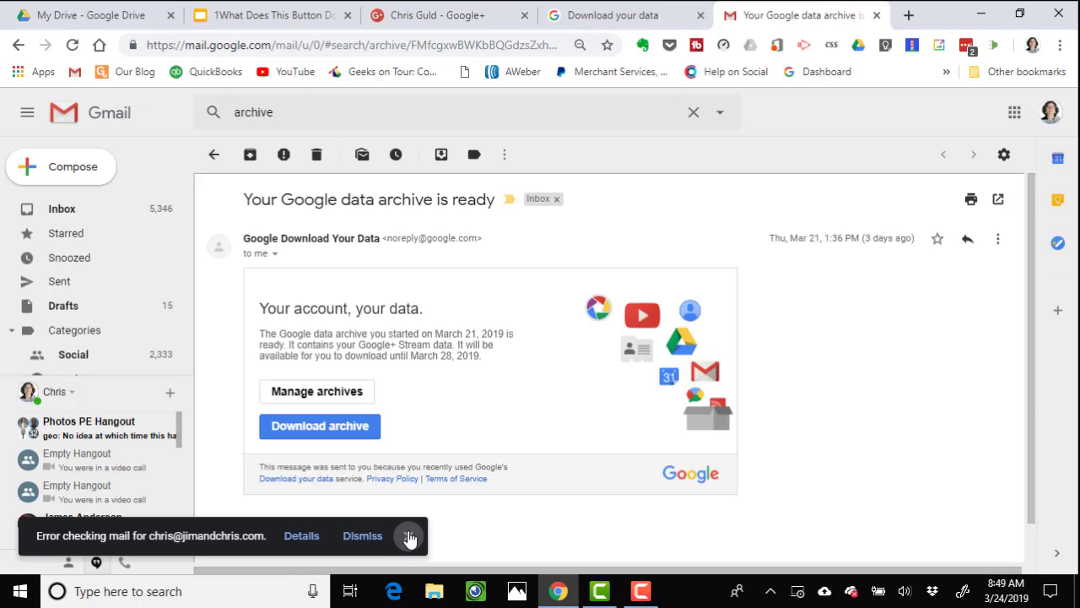
click(410, 535)
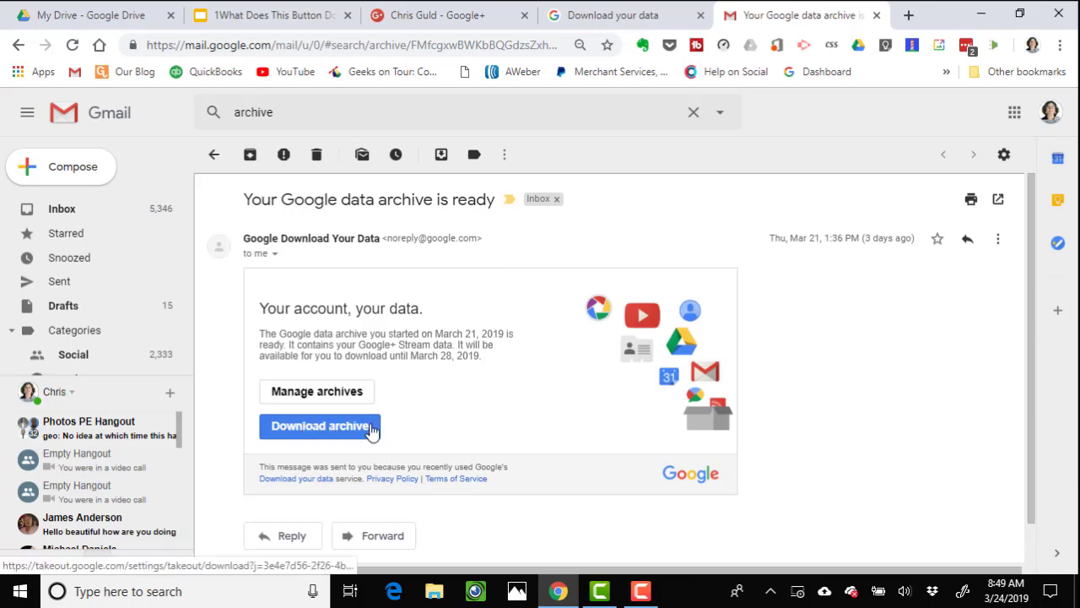
Step: Download the ready archive takeout-20190321T173020Z-001.zip from the Gmail message
click(323, 430)
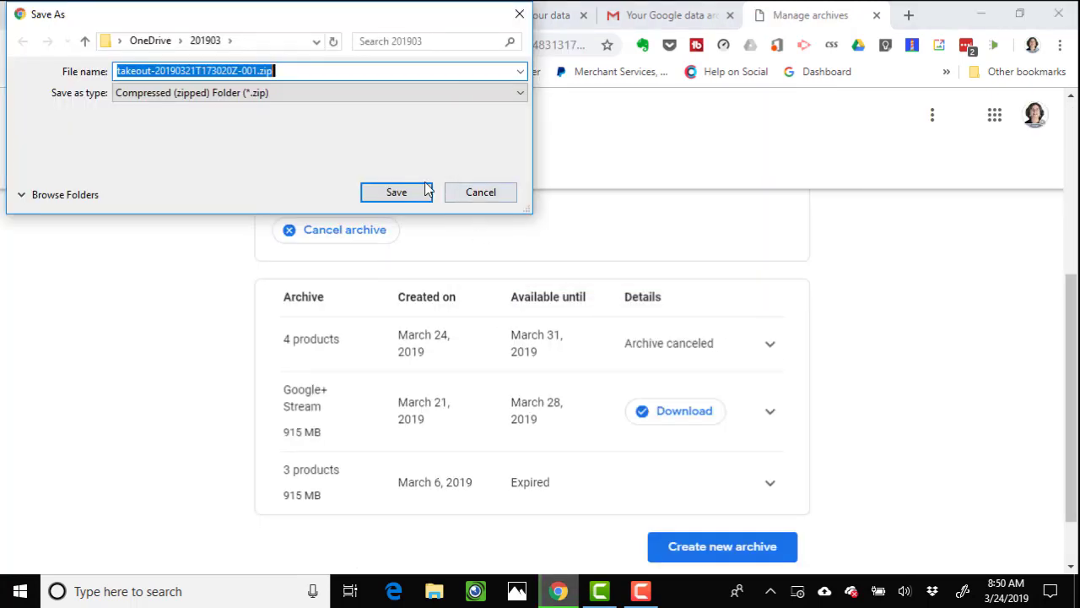
Step: Point the Save As dialog at the Documents folder in the home folder
drag(228, 15, 330, 169)
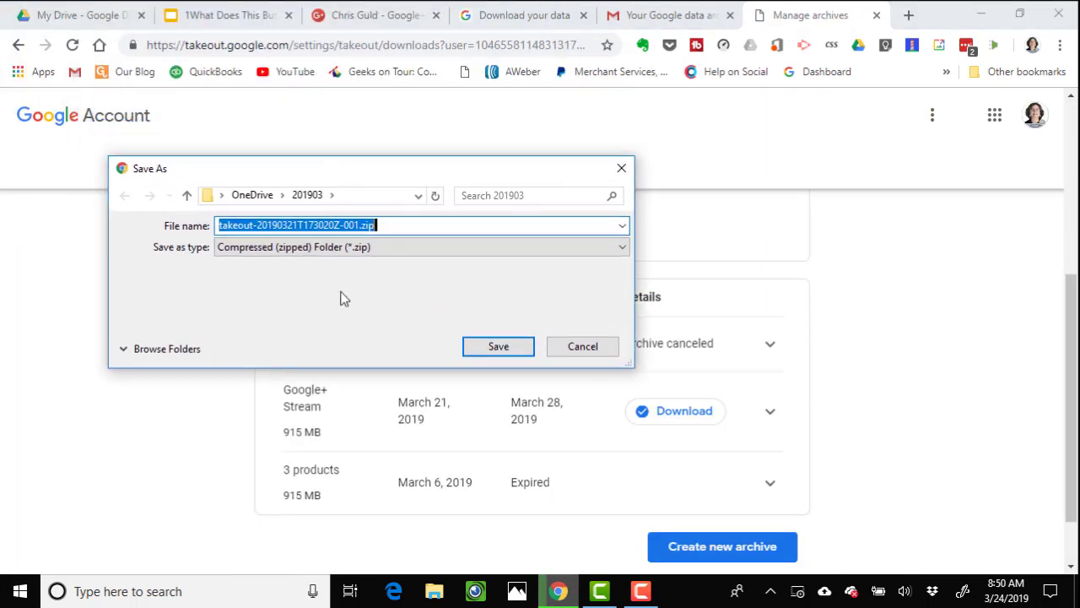
click(221, 195)
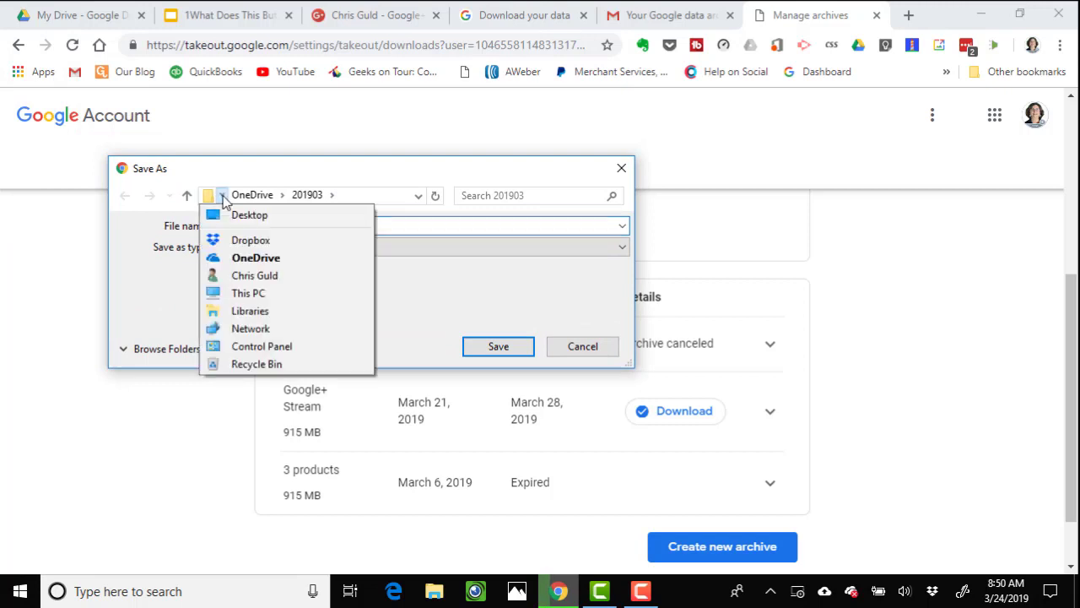
click(218, 275)
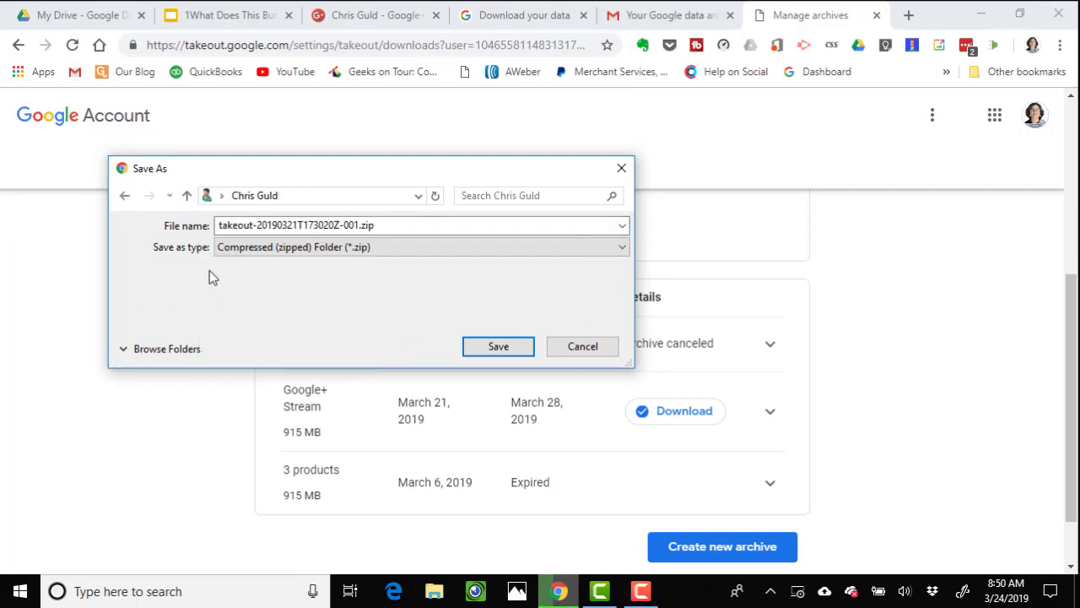
click(287, 196)
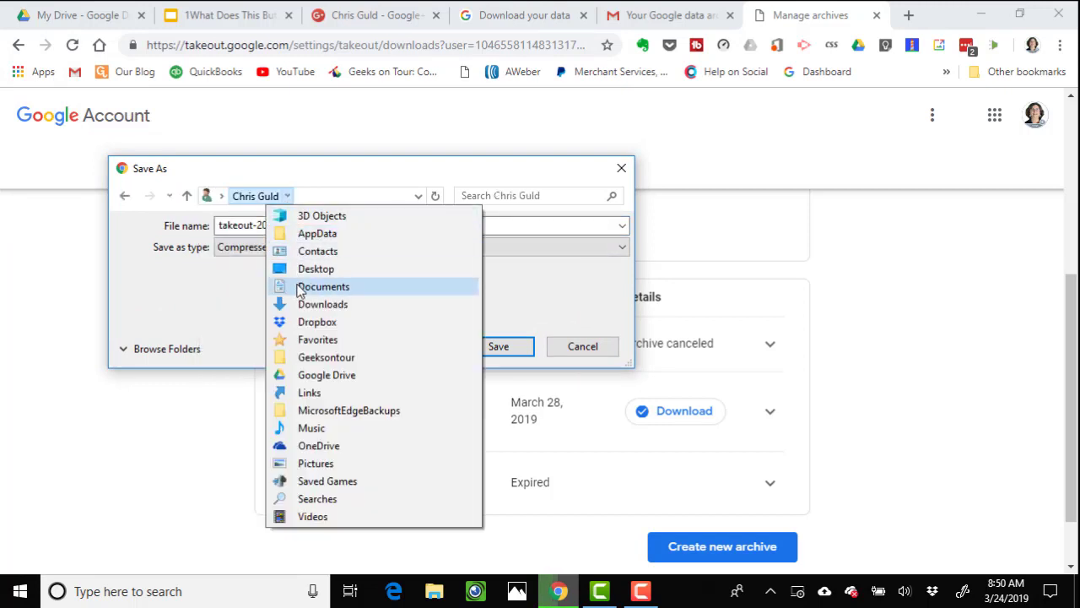
click(299, 286)
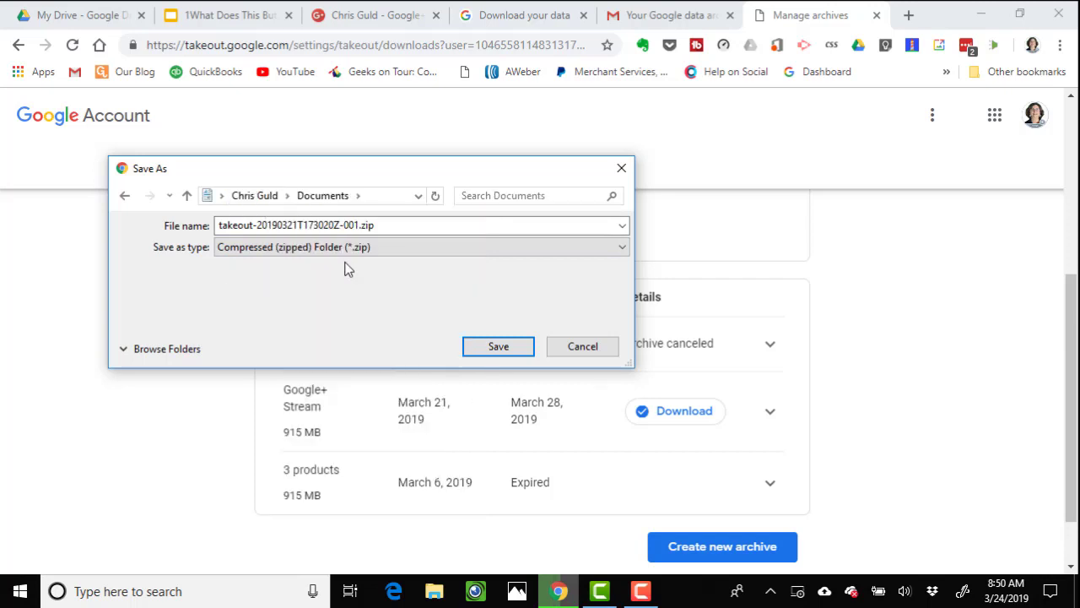
click(137, 353)
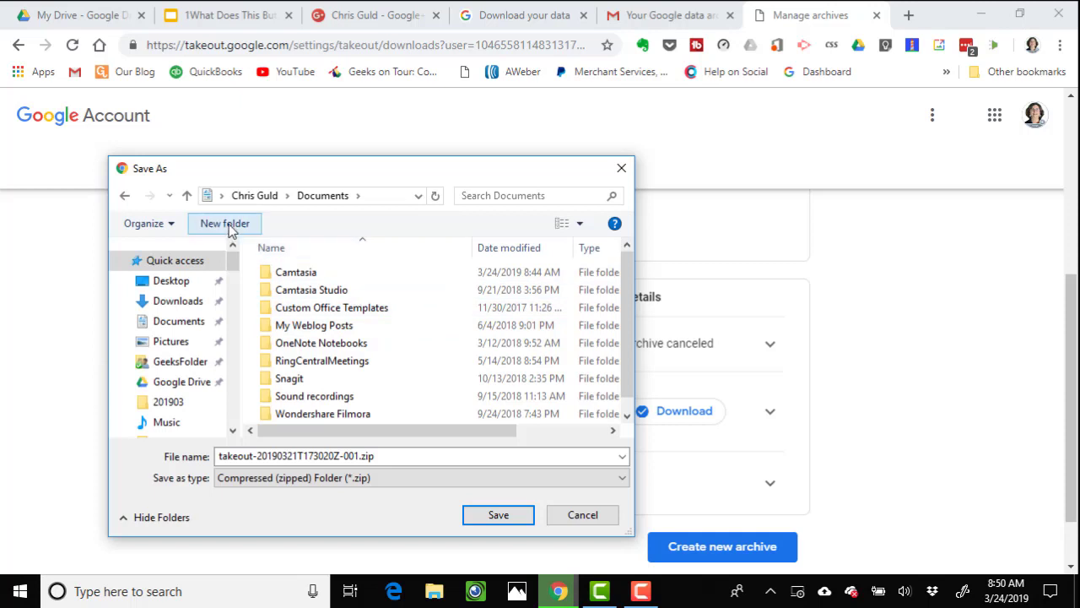
Step: Create a GooglePlusTakeout folder in Documents and save the takeout zip into it
click(221, 224)
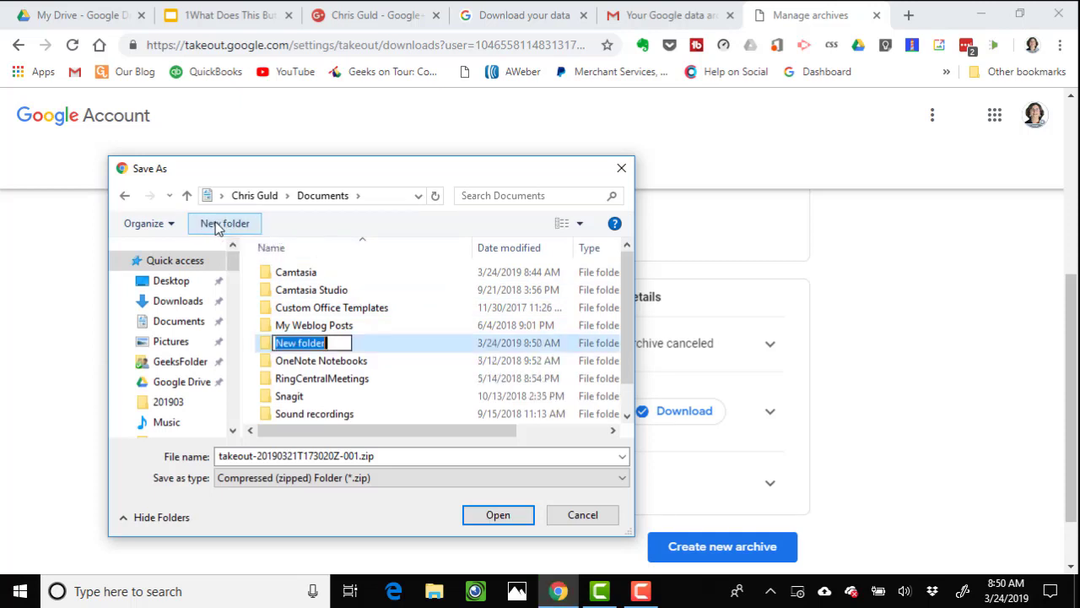
text(Google)
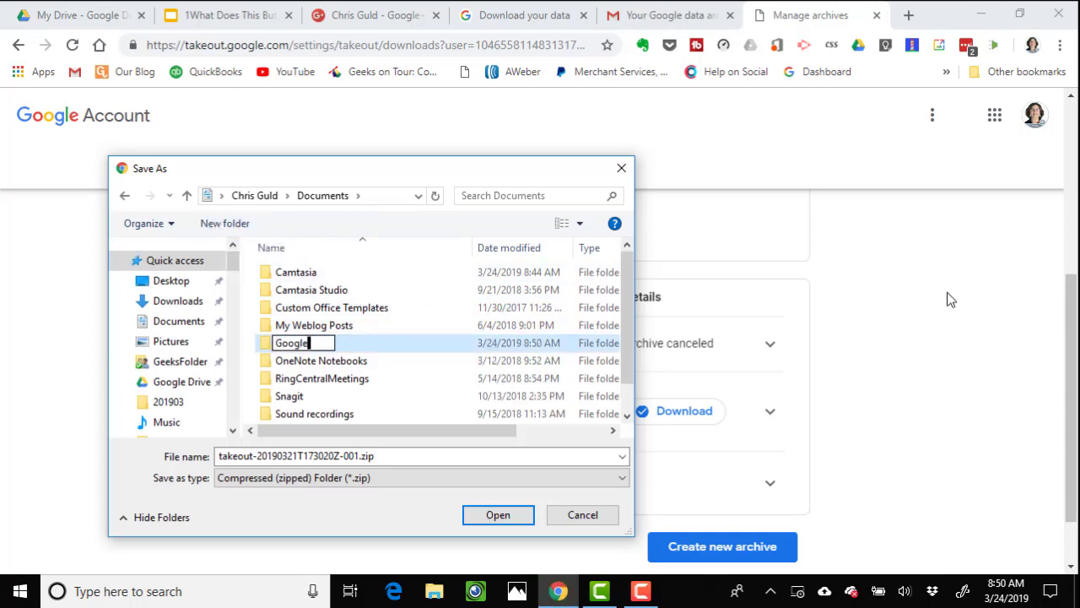
text(PlusTakeout)
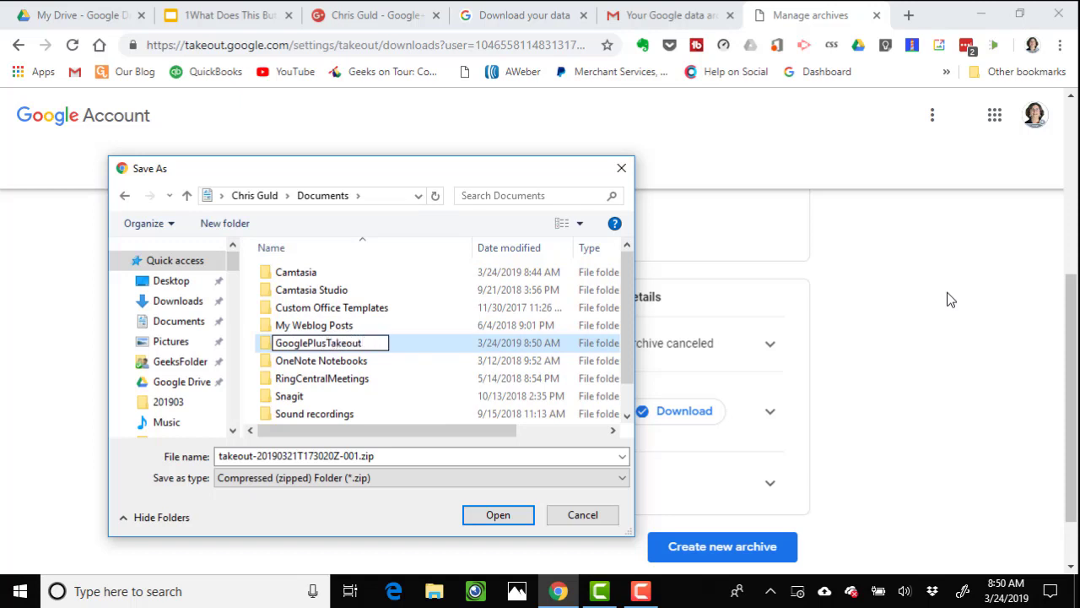
key(Return)
key(Return)
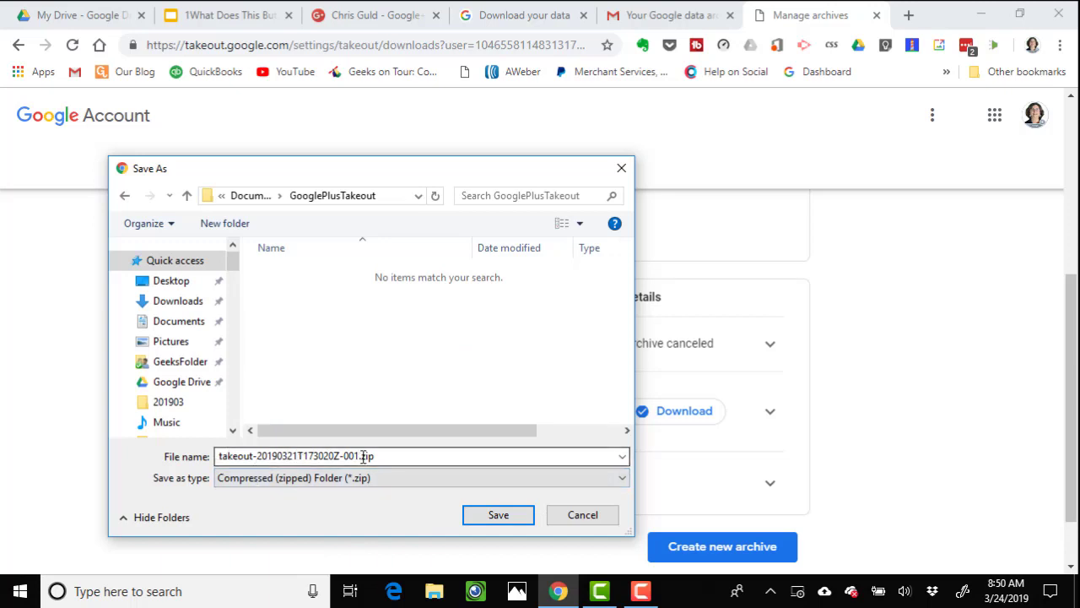
click(498, 515)
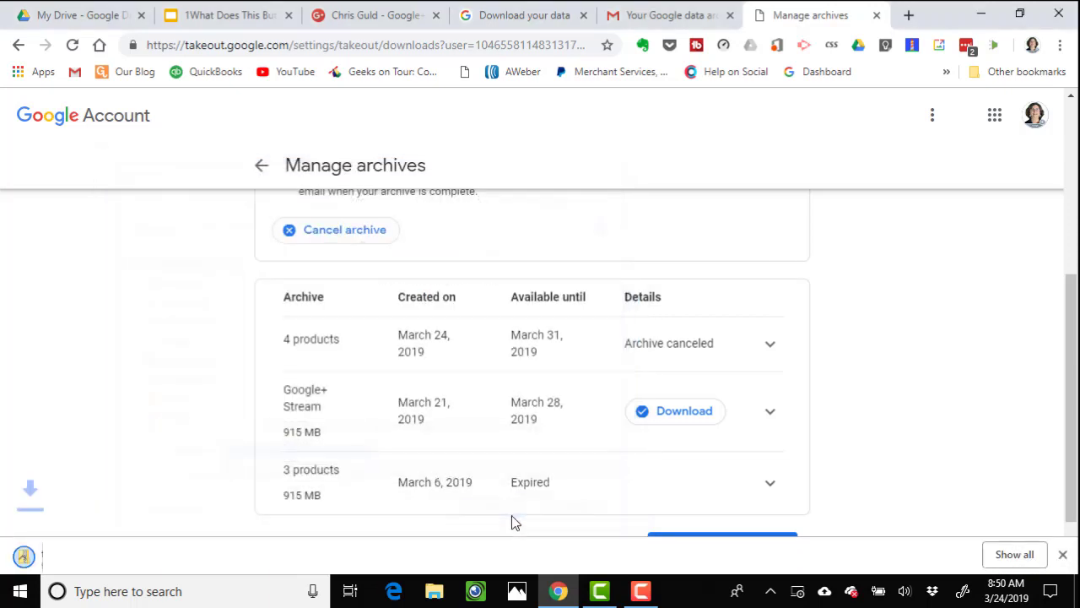
Step: Open Documents\GooglePlusTakeout in File Explorer and start Extract All on the takeout zip
click(434, 593)
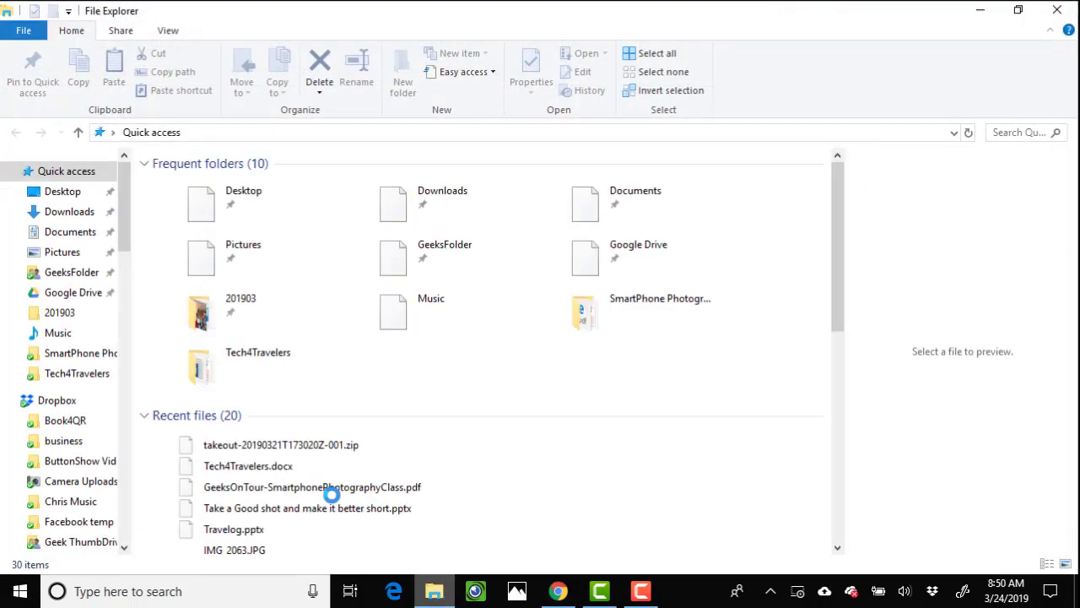
double_click(595, 202)
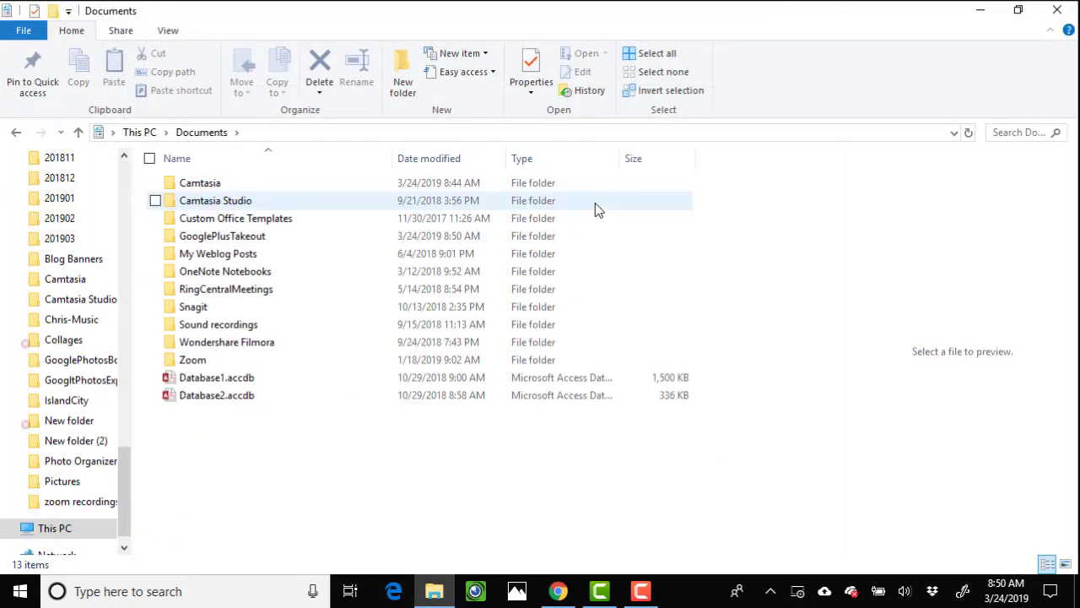
double_click(216, 240)
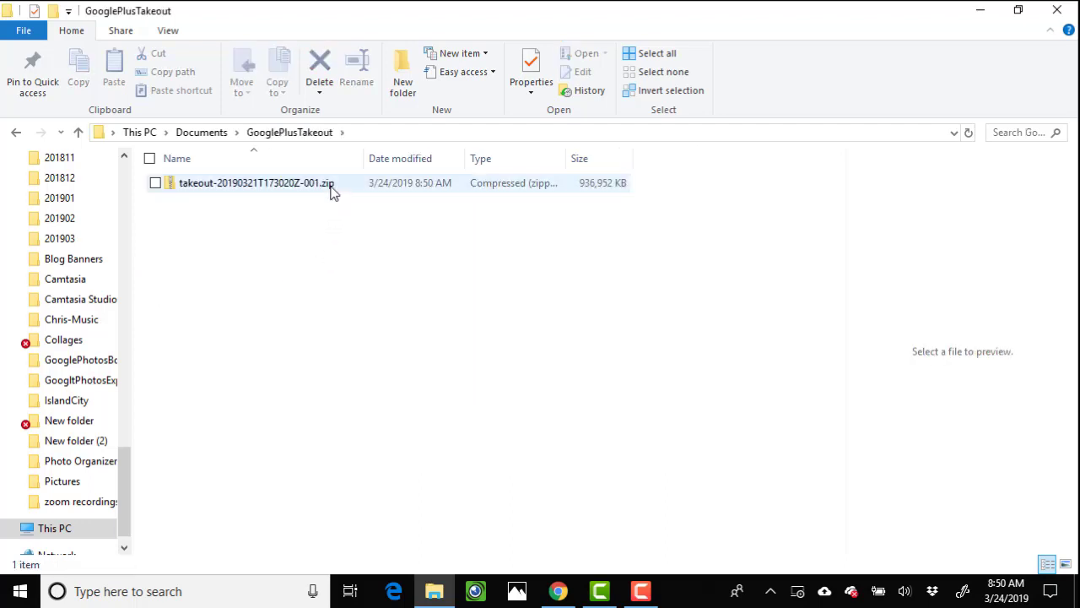
right_click(200, 188)
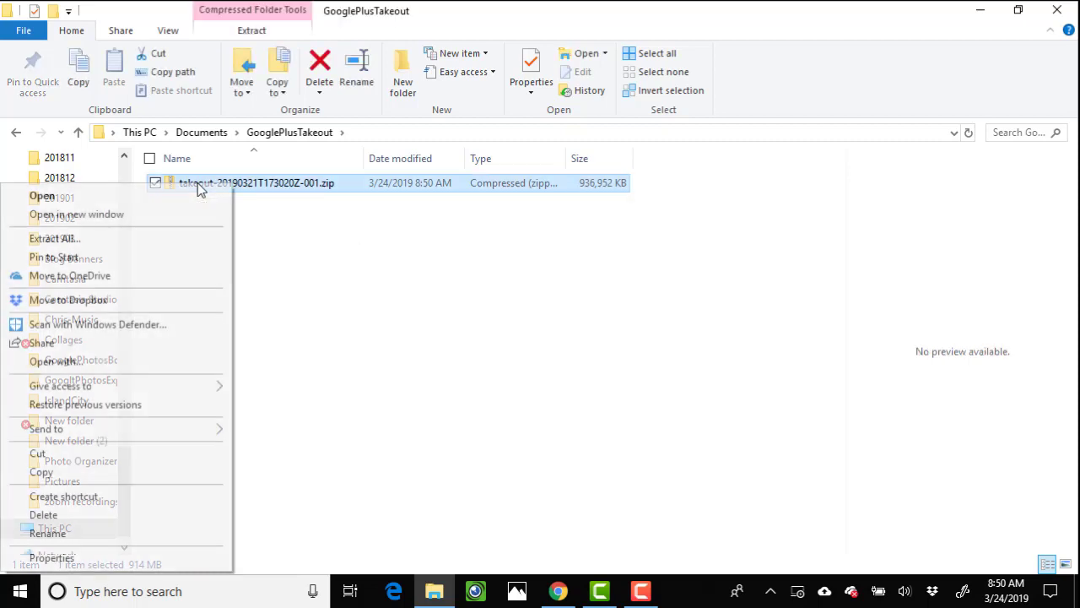
click(91, 238)
Step: Extract the zip, then open the Takeout folder's index.html in Chrome
key(Return)
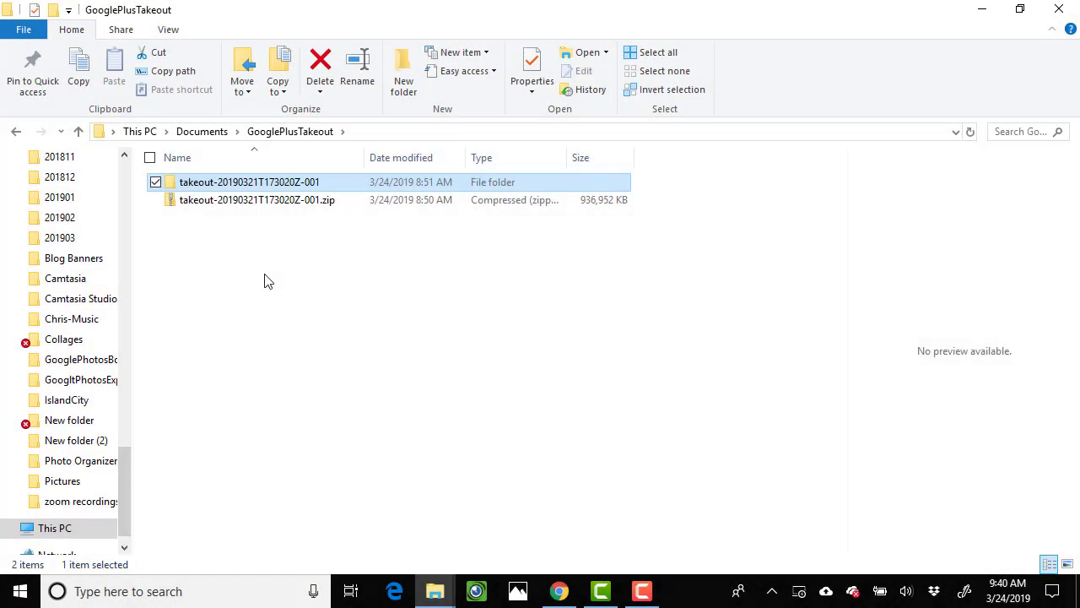
double_click(189, 185)
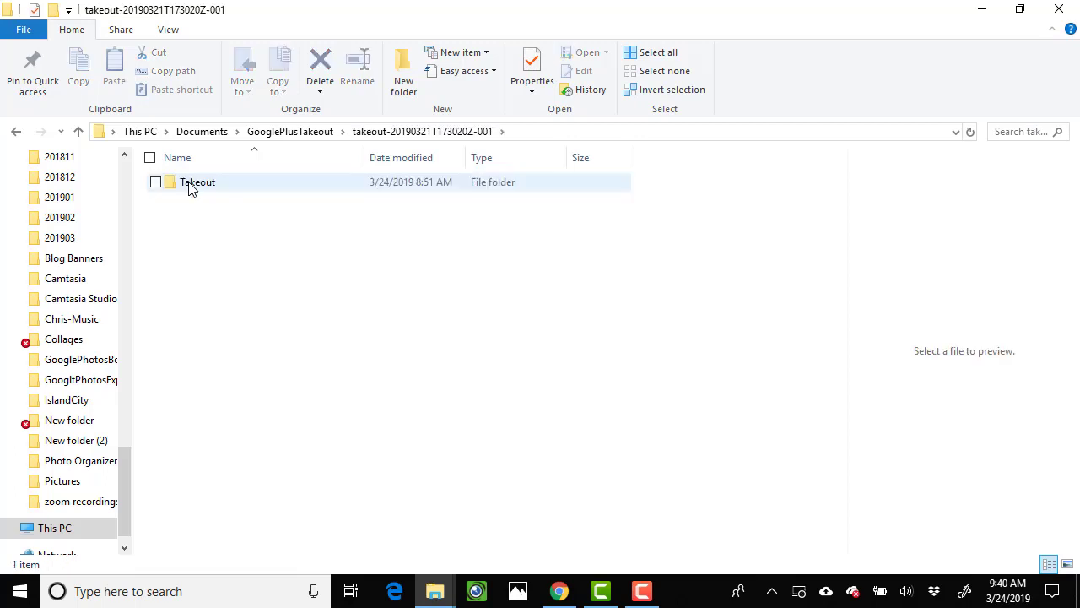
double_click(192, 184)
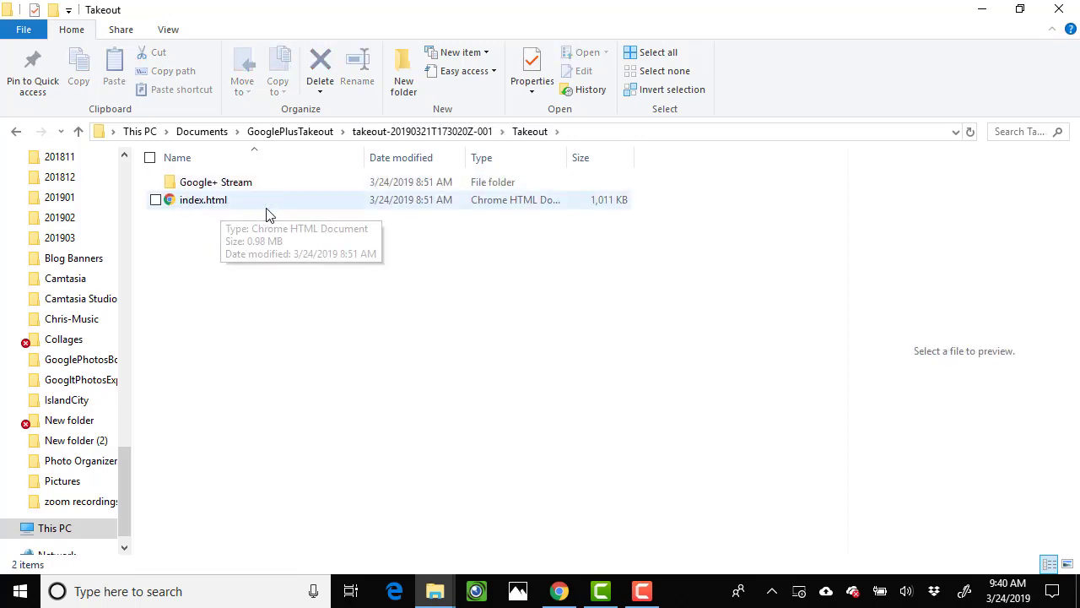
double_click(202, 203)
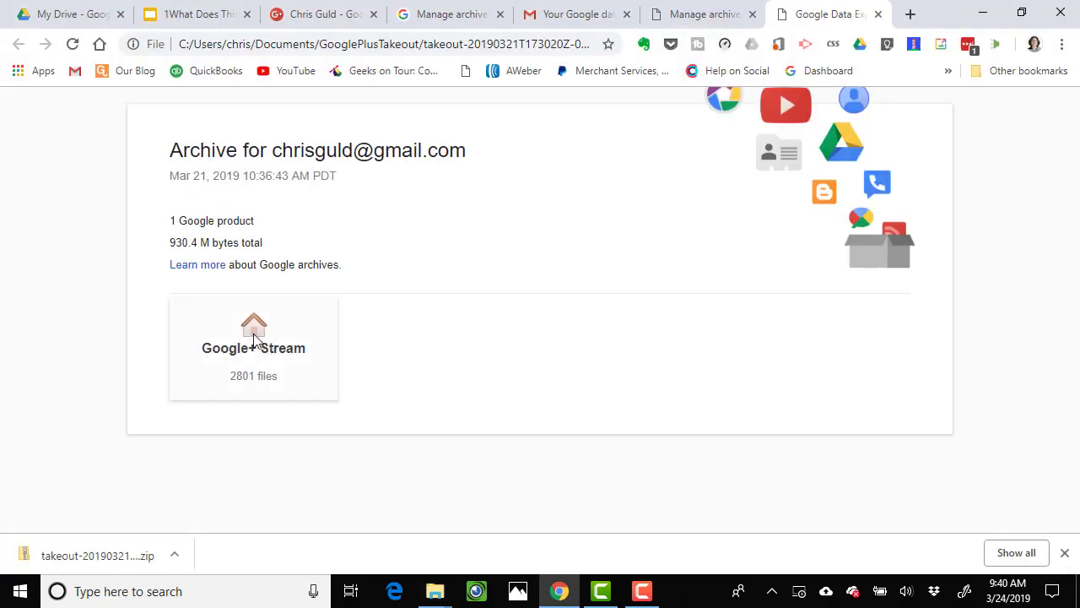
Step: Show the Google+ Stream files and expand the Collections and ActivityLog folders
click(253, 337)
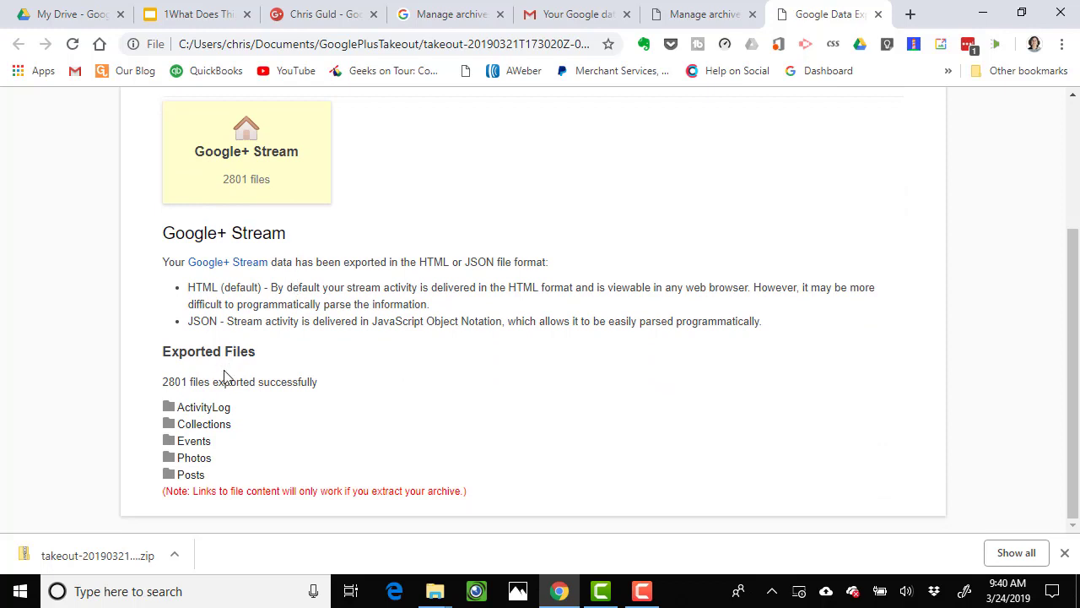
click(189, 425)
click(192, 412)
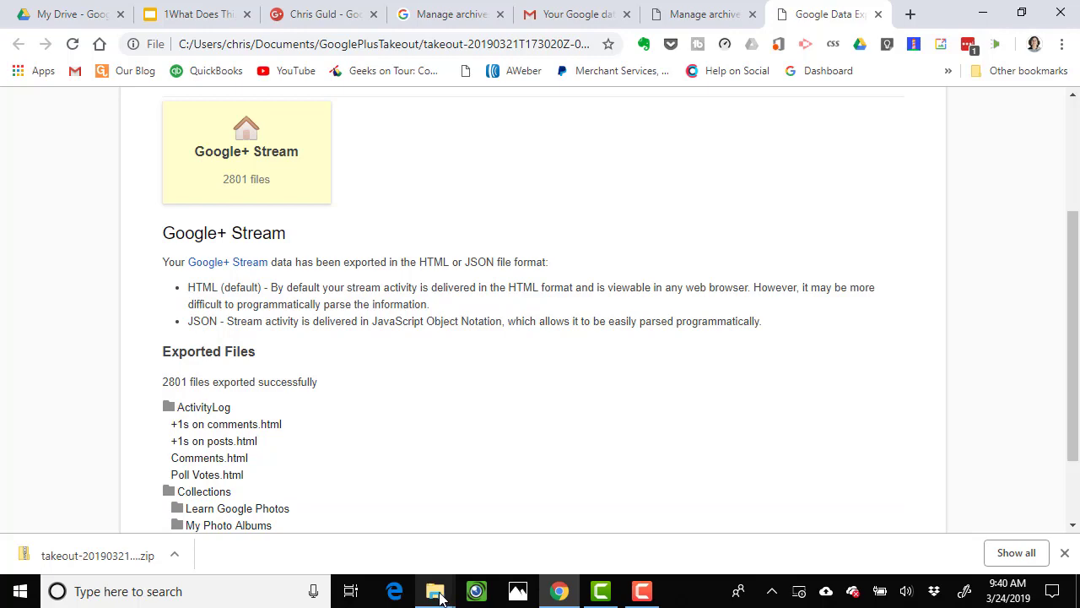
Step: In the Takeout folder, navigate into Google+ Stream > Photos > Photos from posts
mouse_move(438, 595)
click(305, 533)
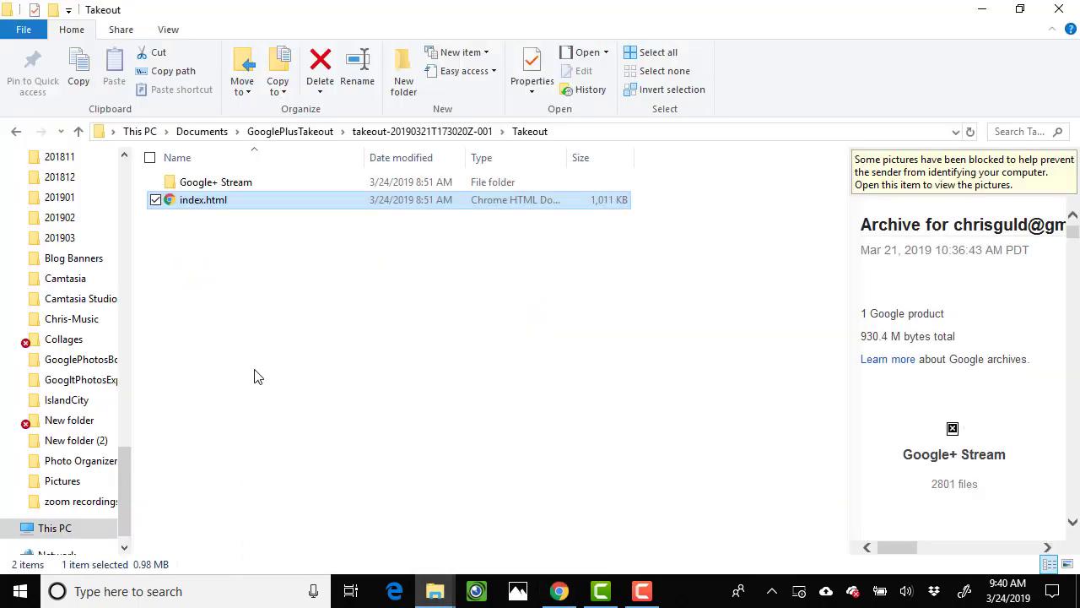
double_click(186, 185)
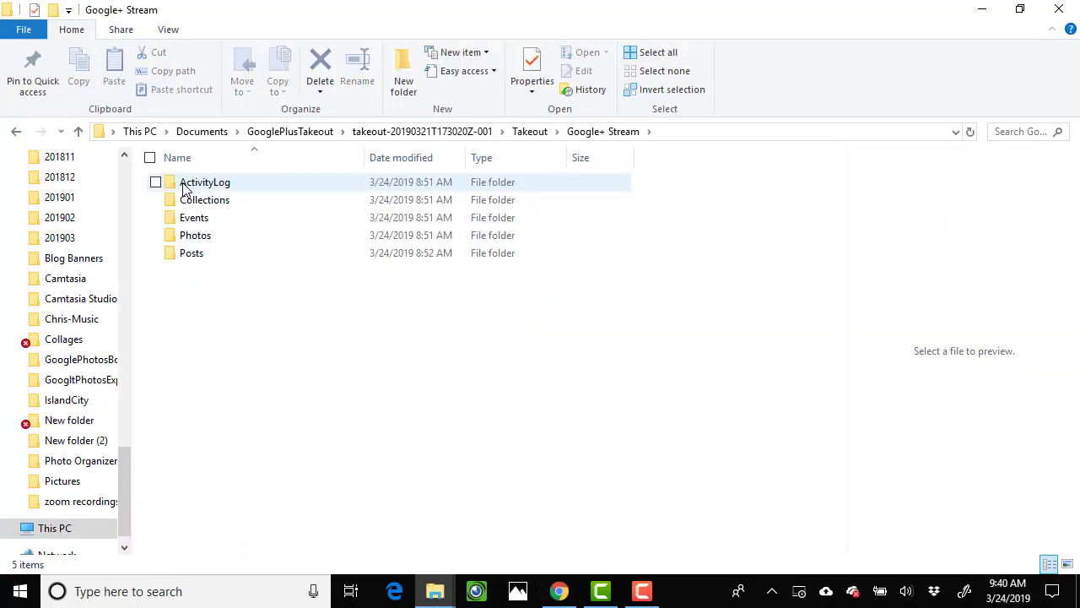
double_click(189, 238)
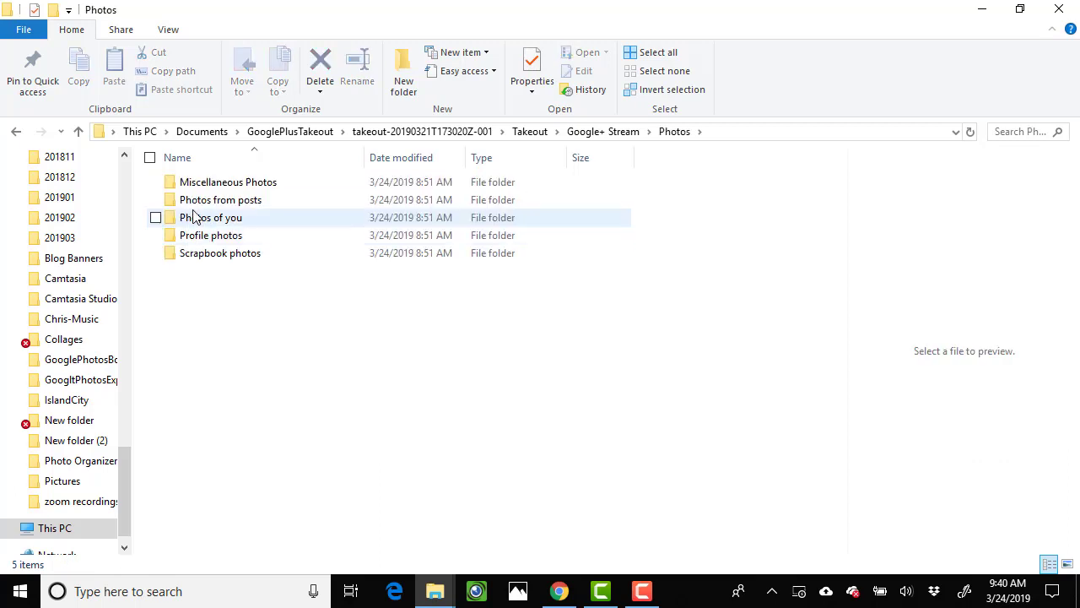
click(193, 202)
double_click(193, 203)
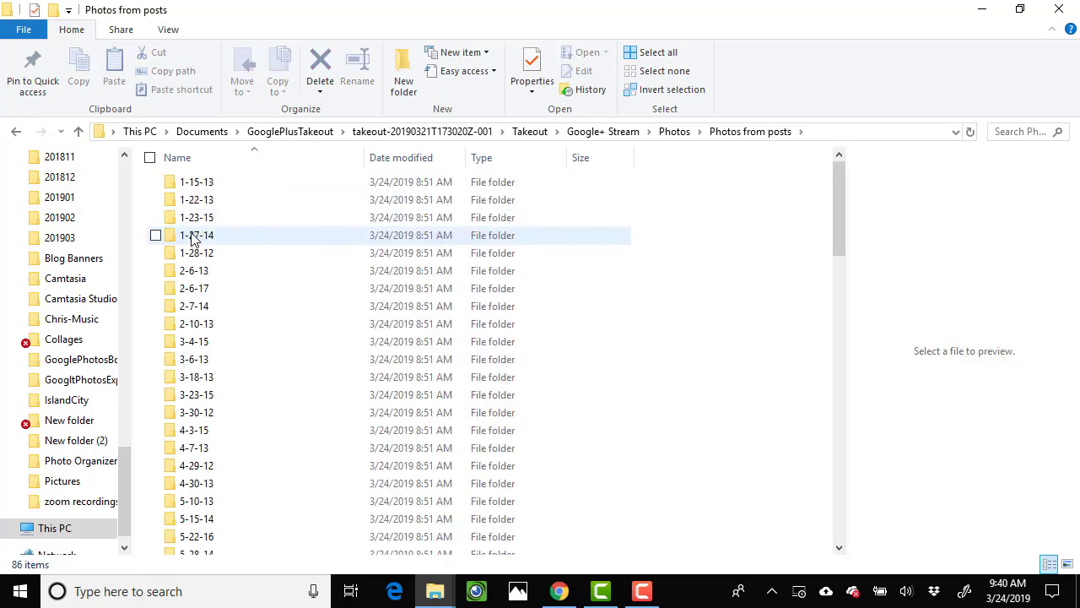
Step: Open the 1-27-14 folder and view the photo 19dw5gcka36wi.jpg, then close the viewer
double_click(192, 235)
double_click(224, 185)
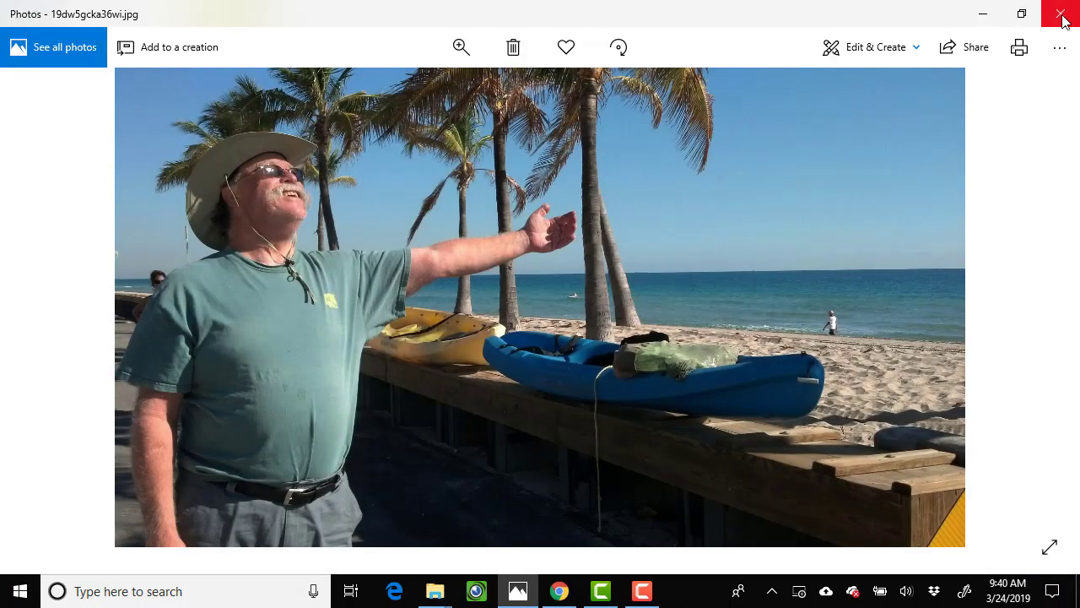
click(1062, 22)
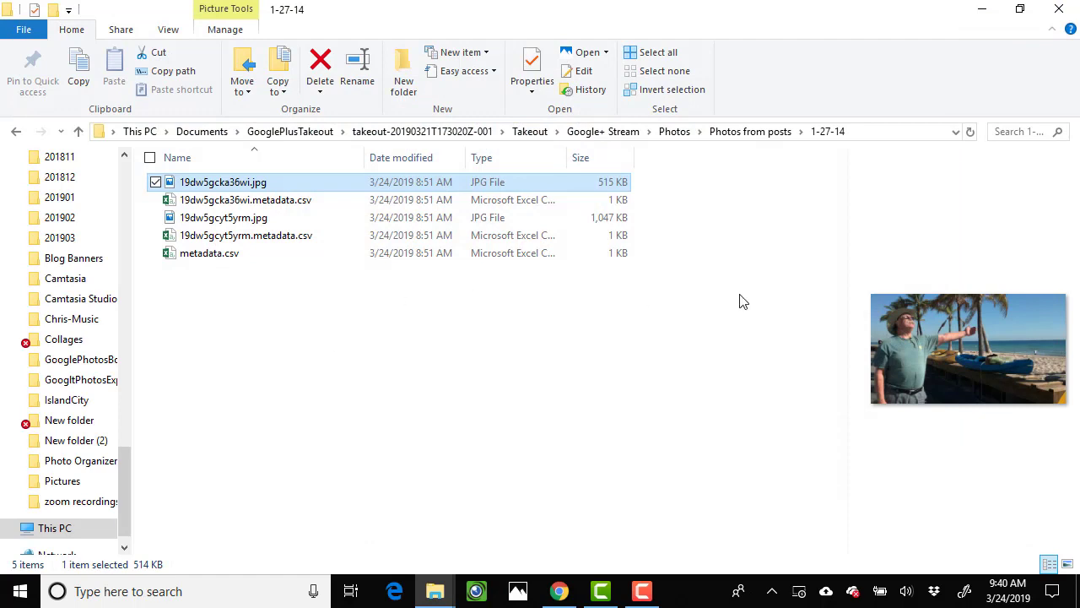
Step: Return to the GooglePlusTakeout folder via the address bar breadcrumb
click(287, 133)
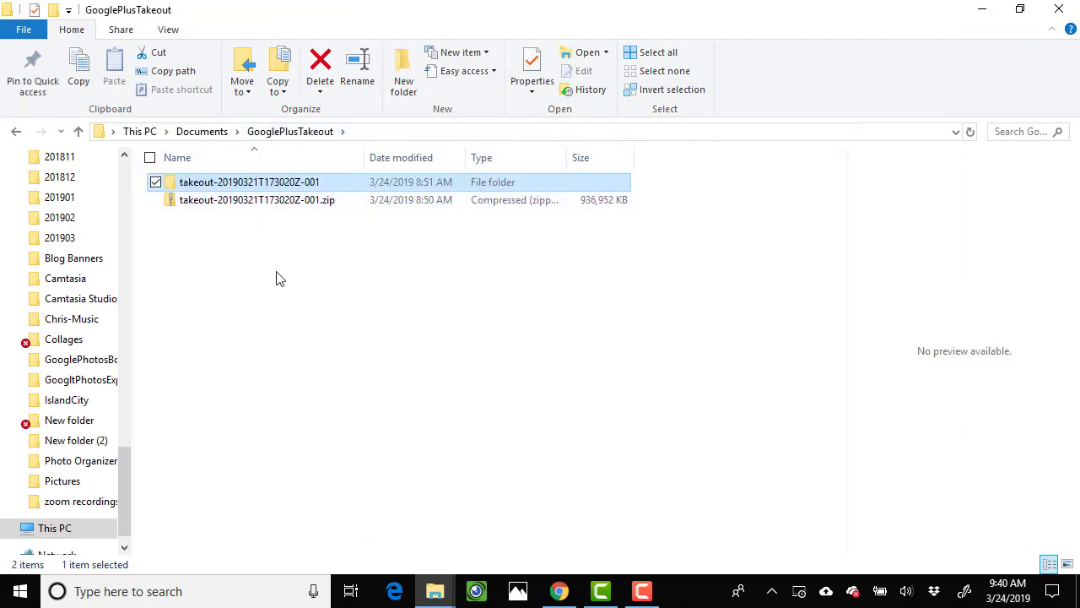